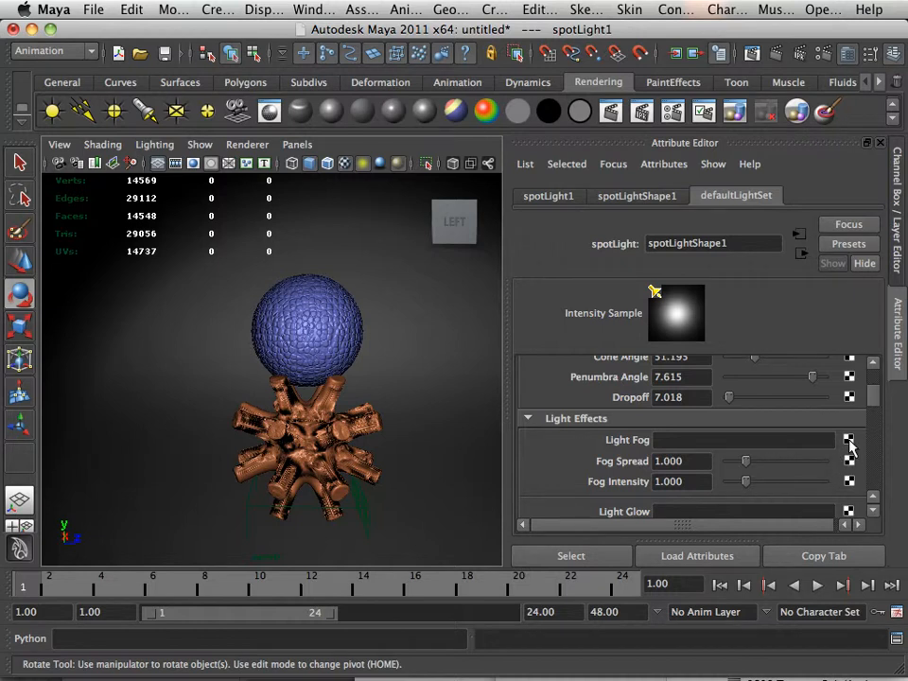
Add a Light Fog to the spotlight and reselect the light by its cone in the viewport
left_click(849, 441)
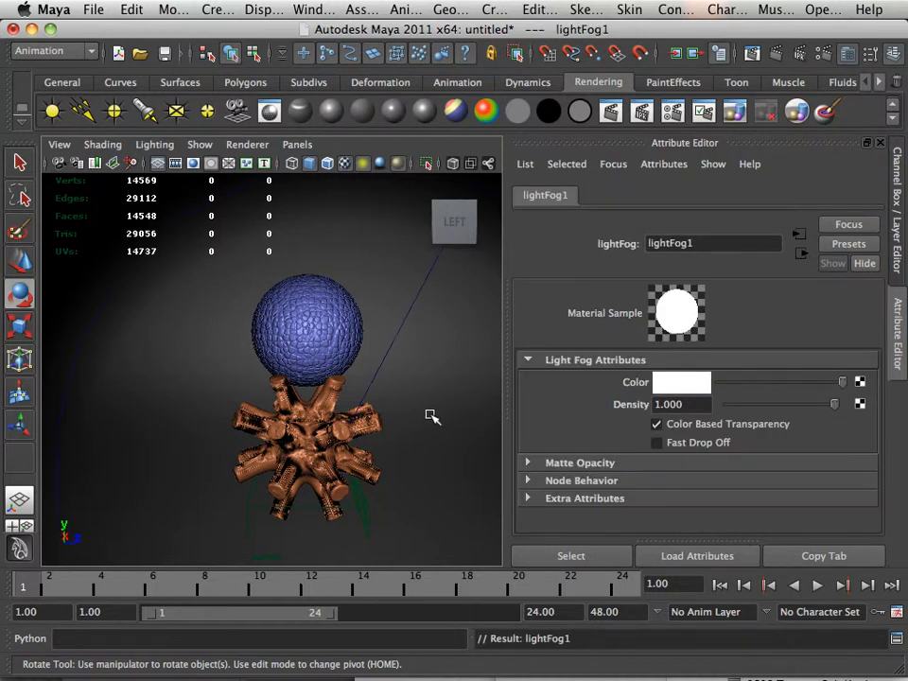
right_click_drag(431, 415, 230, 402, "alt")
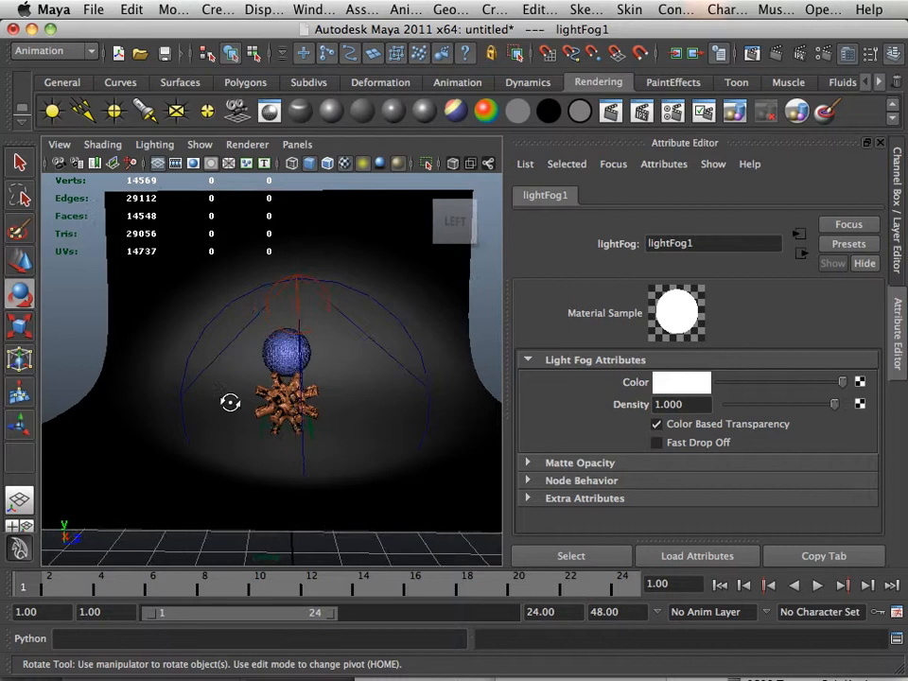
left_click_drag(230, 401, 382, 399, "alt")
middle_click_drag(384, 396, 375, 392, "alt")
left_click_drag(375, 392, 349, 403, "alt")
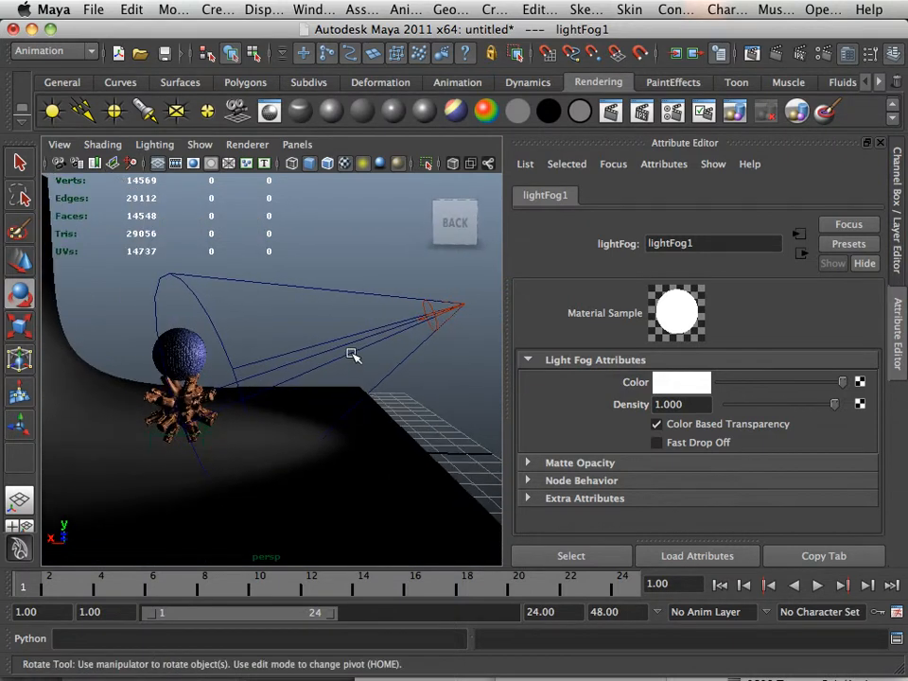
left_click(352, 355)
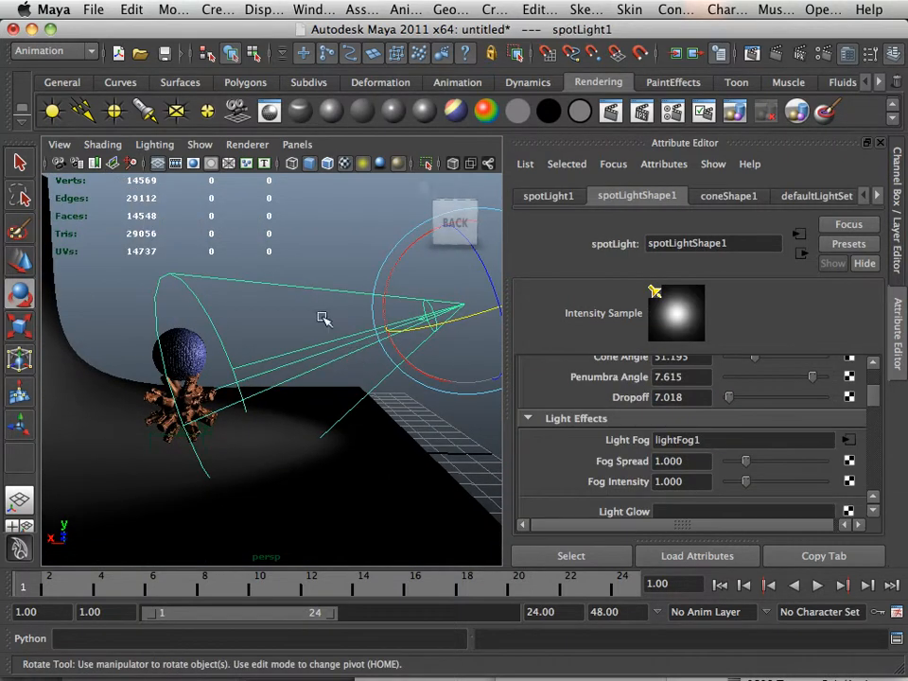
Display the Decay Regions manipulator for the selected spotlight
left_click(263, 11)
mouse_move(294, 11)
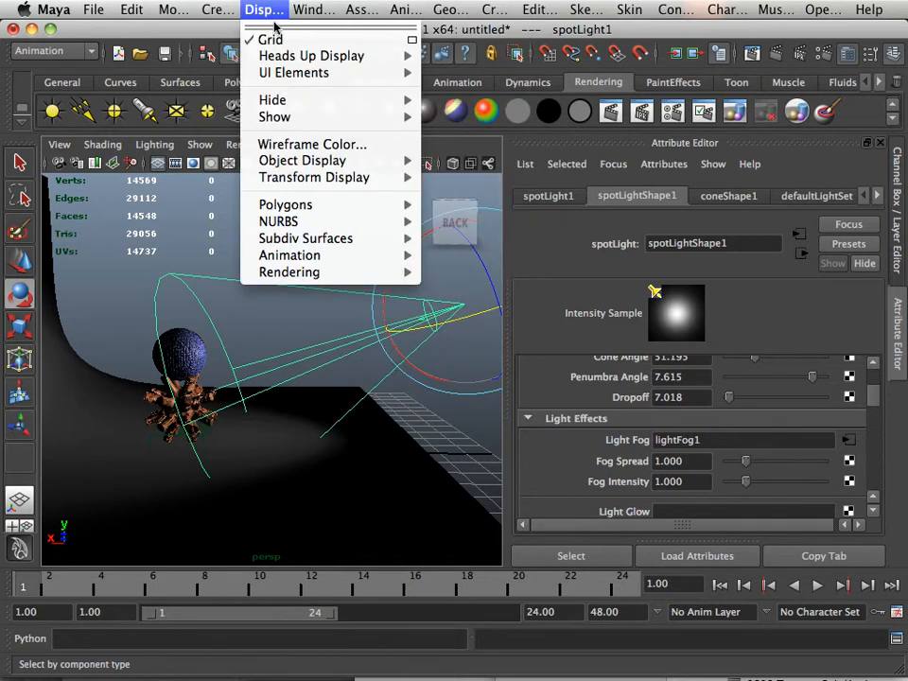
mouse_move(350, 276)
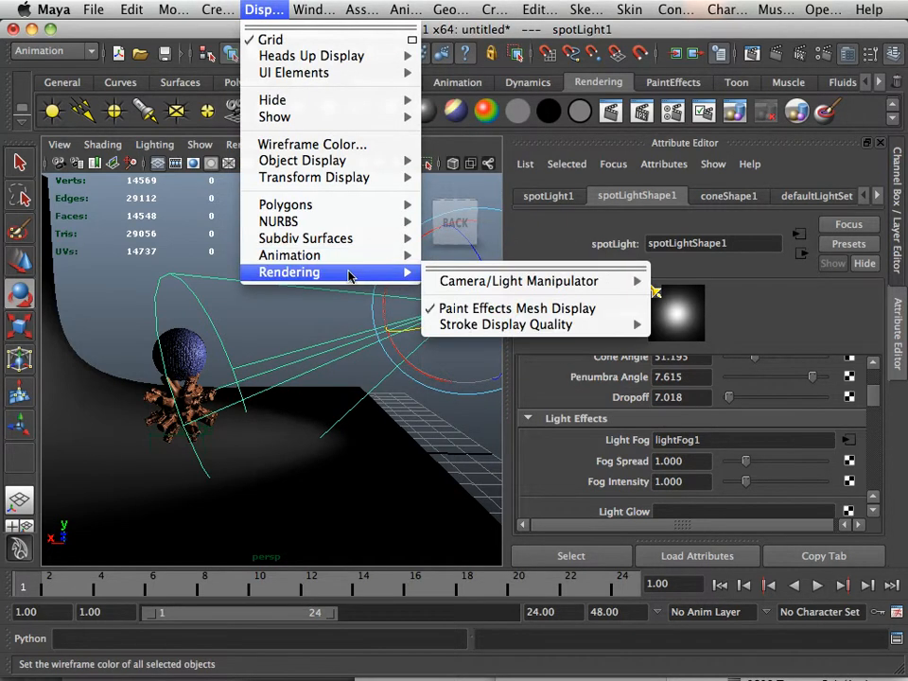
mouse_move(461, 289)
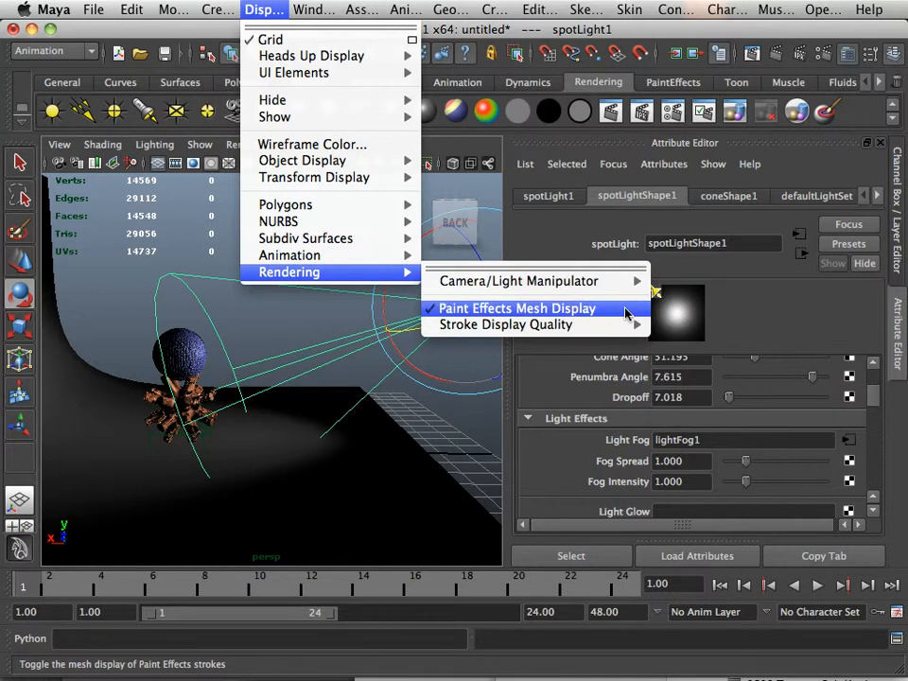
mouse_move(636, 281)
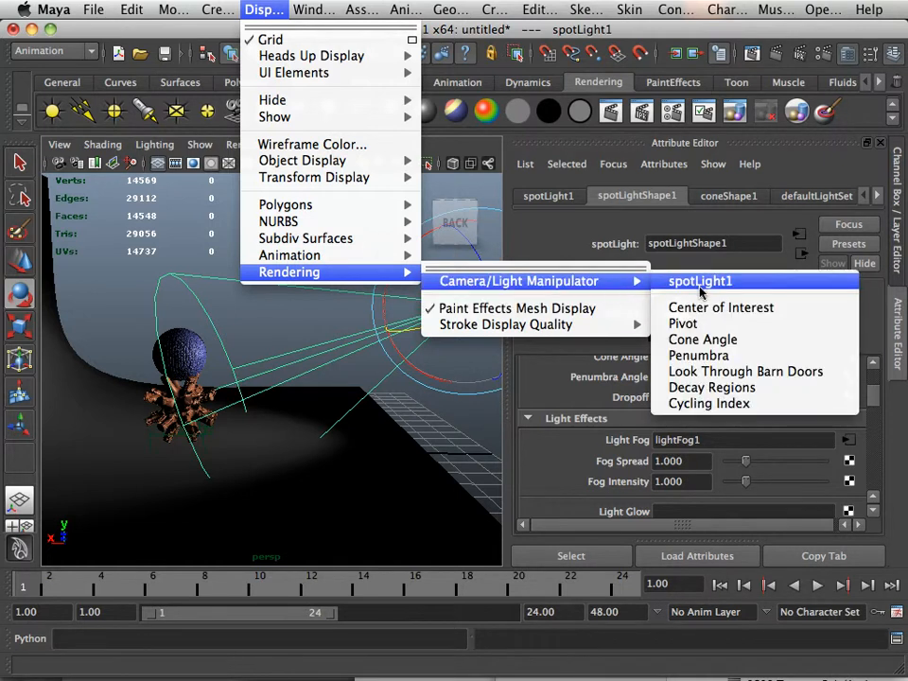
left_click(719, 388)
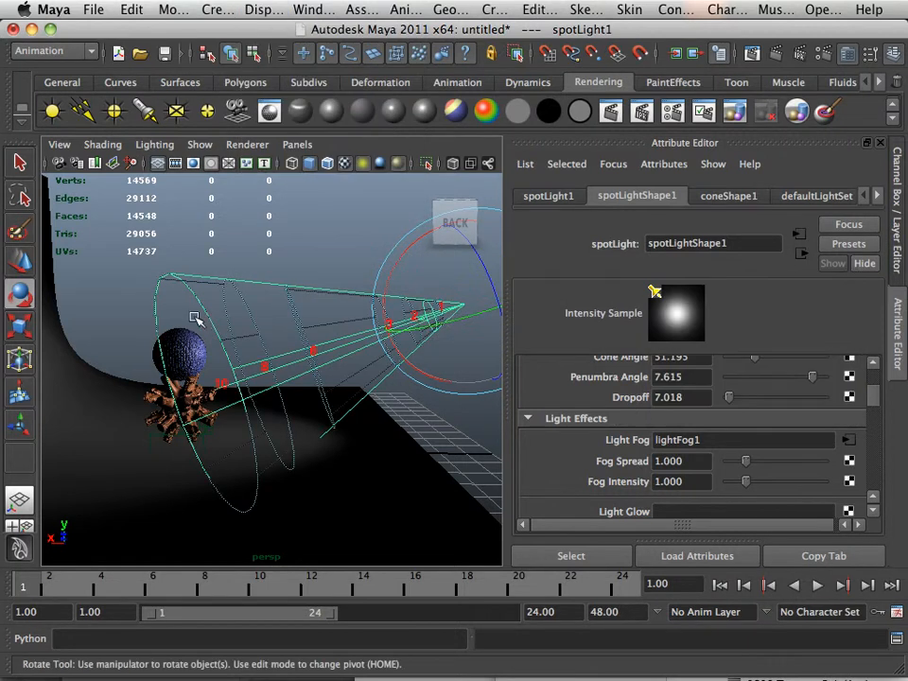
Extend the spotlight's farthest decay region around the sphere and coral shape, starting at about 10.955 and ending at about 21.471
left_click_drag(181, 318, 3, 358, "alt")
left_click_drag(188, 345, 137, 340, "alt")
mouse_move(306, 340)
left_mouse_down()
mouse_move(267, 342)
mouse_move(284, 360)
mouse_move(170, 361)
mouse_move(316, 371)
mouse_move(105, 361)
mouse_move(161, 361)
mouse_move(224, 343)
mouse_move(284, 369)
mouse_move(280, 356)
mouse_move(312, 352)
left_mouse_up()
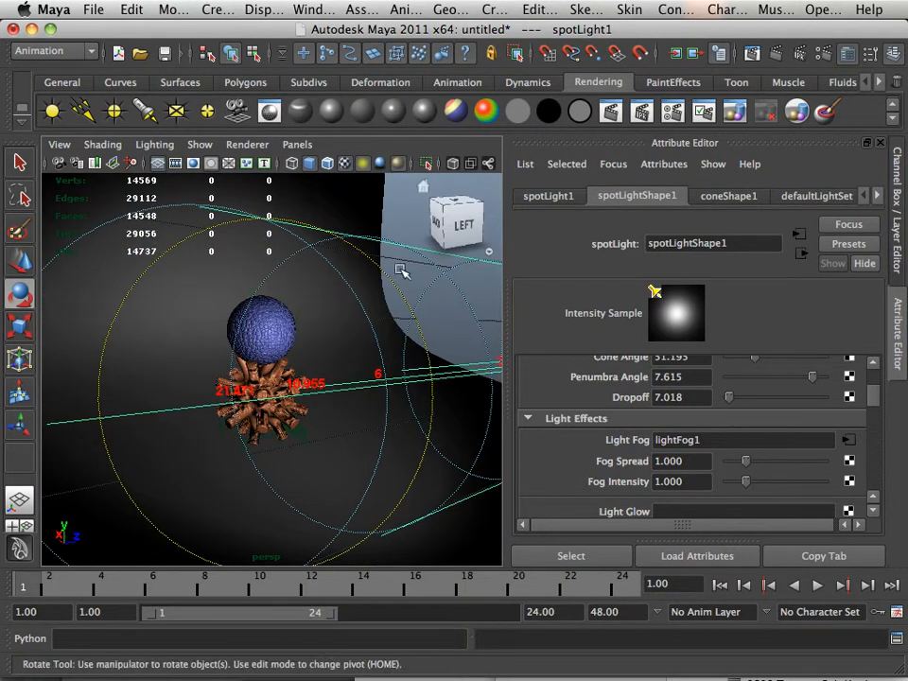
Render the current frame with mental ray from two camera angles to inspect the fog and decay regions
left_click(609, 111)
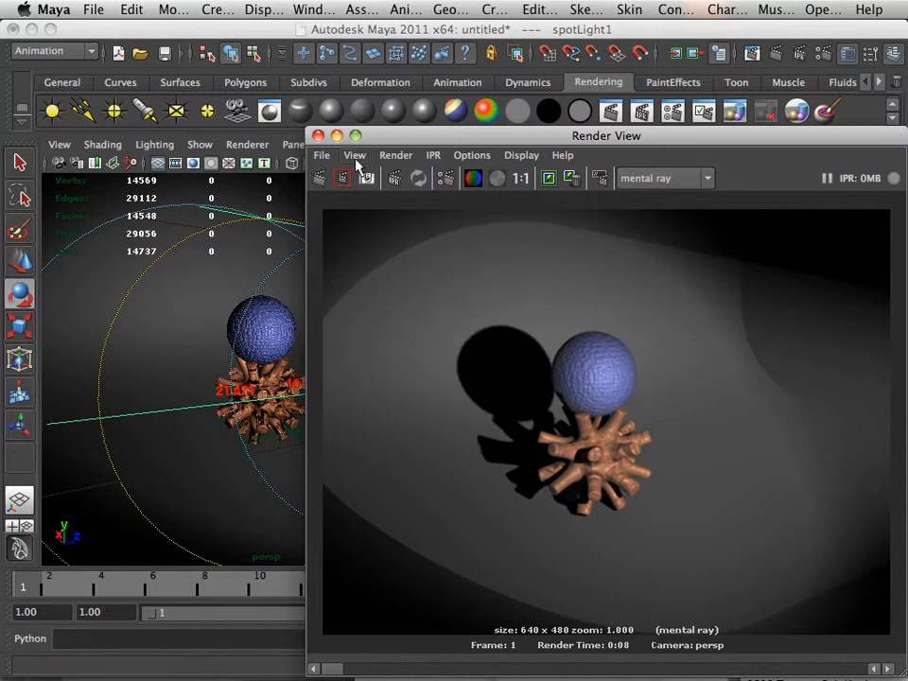
left_click(318, 136)
left_click_drag(427, 280, 379, 317, "alt")
right_click_drag(379, 317, 399, 318, "alt")
left_click_drag(399, 318, 392, 322, "alt")
right_click_drag(391, 322, 420, 323, "alt")
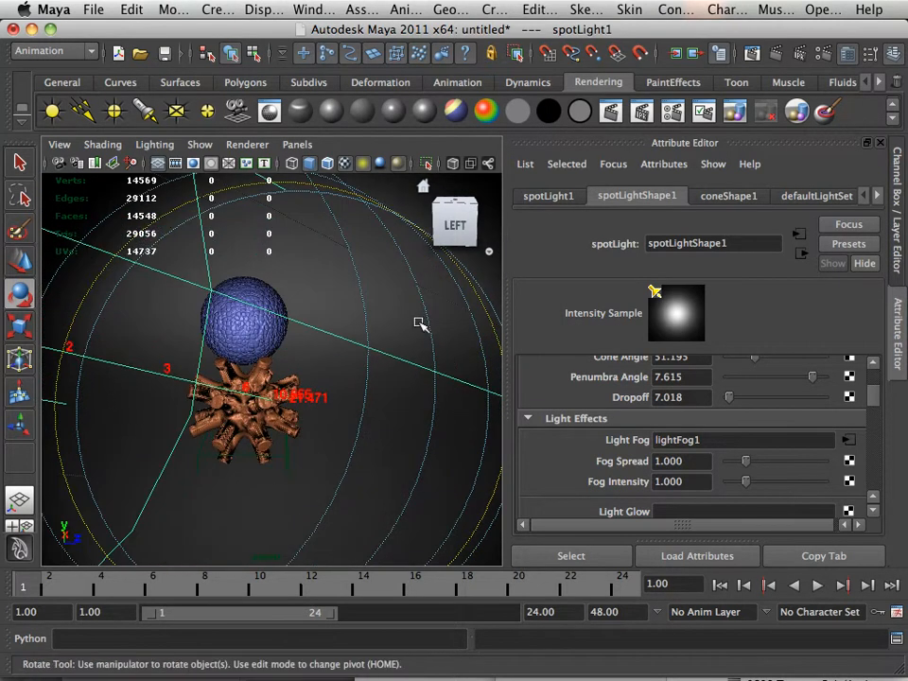
left_click(610, 114)
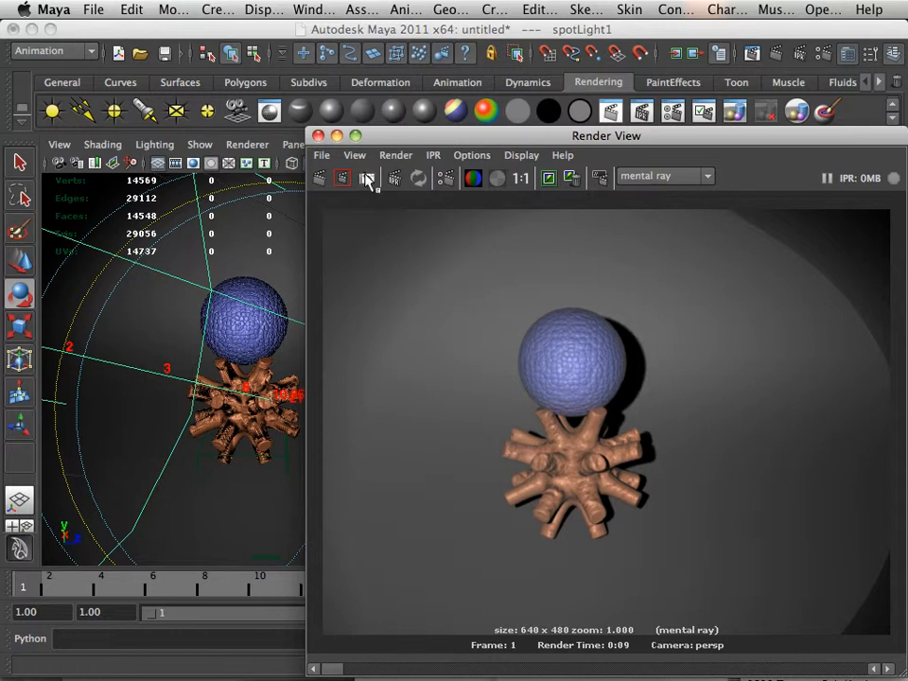
left_click(321, 138)
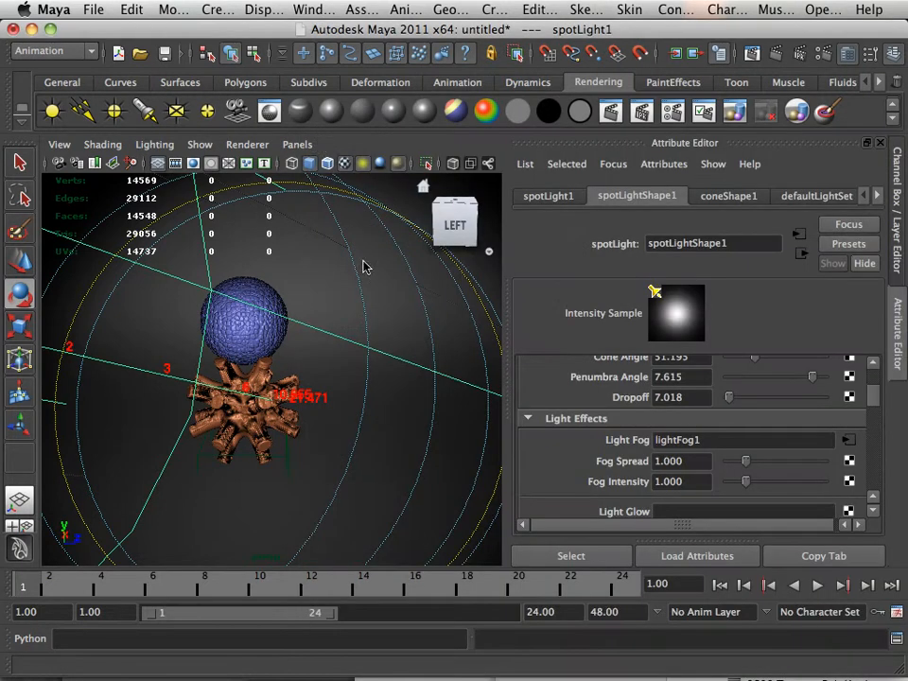
Set the spotlight's Fog Spread to 0.321 and Fog Intensity to 1.835
right_click_drag(405, 328, 373, 314, "alt")
left_click_drag(374, 315, 380, 350, "alt")
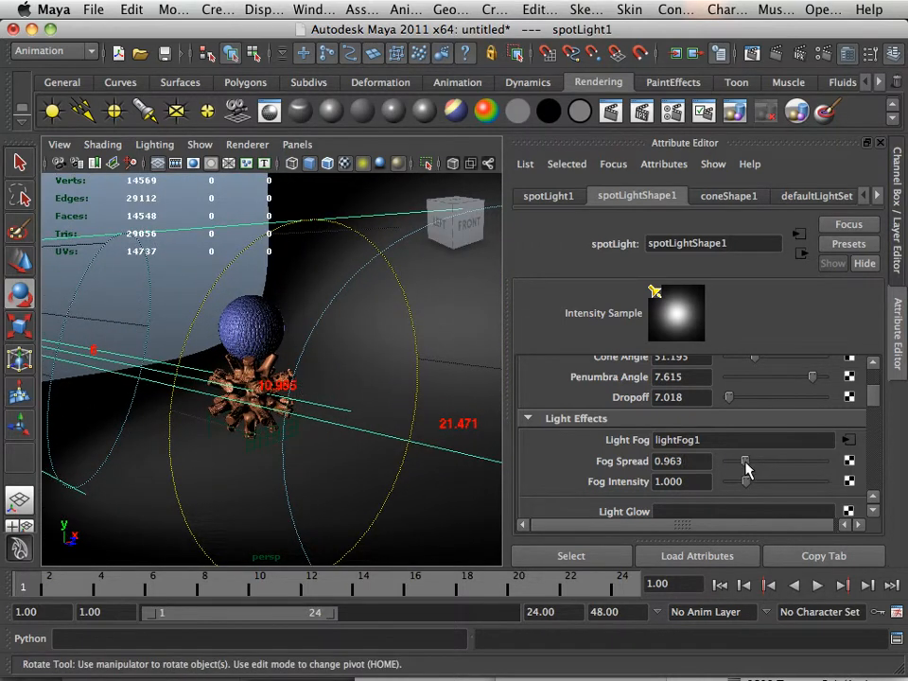
left_click_drag(747, 464, 763, 483)
left_click_drag(386, 397, 454, 407, "alt")
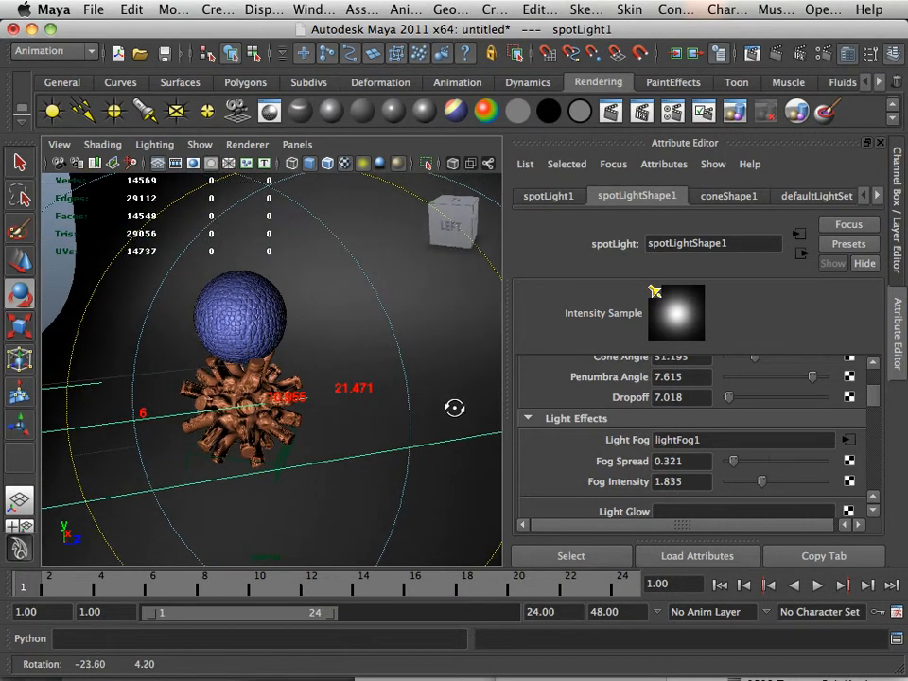
Render the current frame close up and from a wide side view that includes the whole light cone
left_click(610, 111)
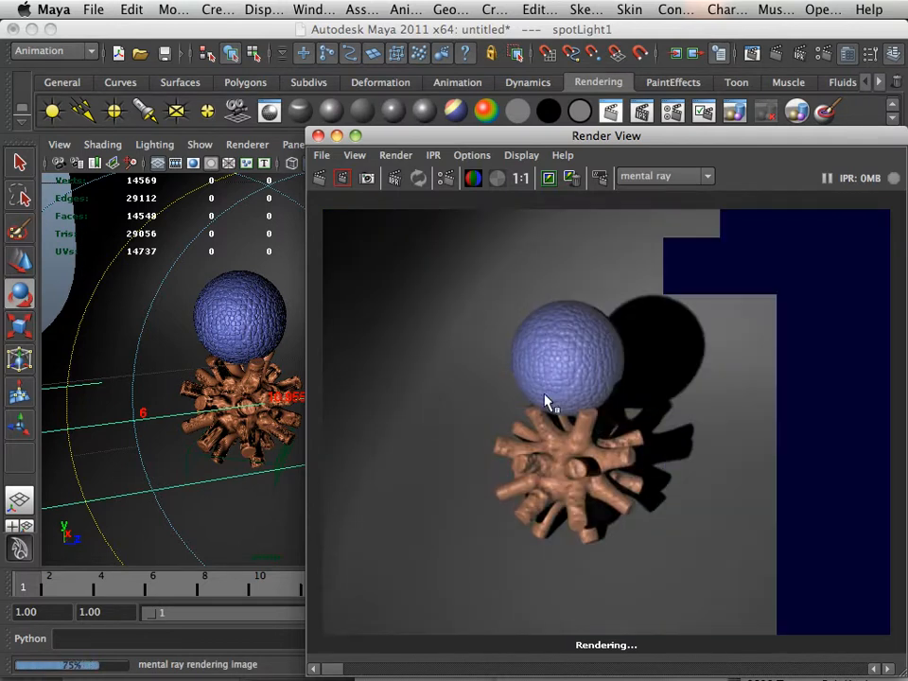
left_click(319, 137)
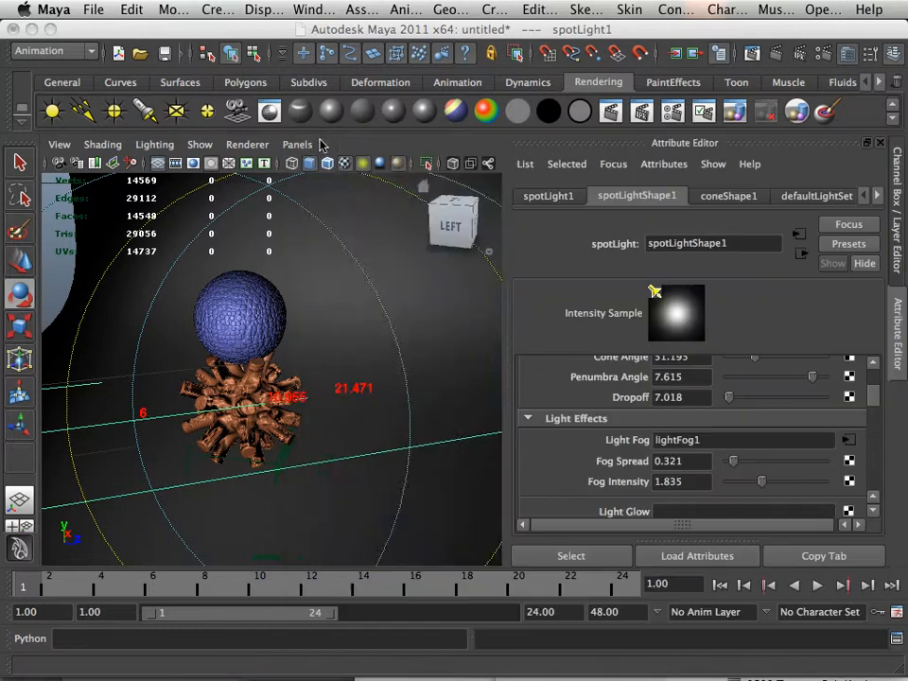
right_click_drag(325, 366, 127, 349, "alt")
left_click_drag(126, 349, 274, 340, "alt")
left_click(606, 108)
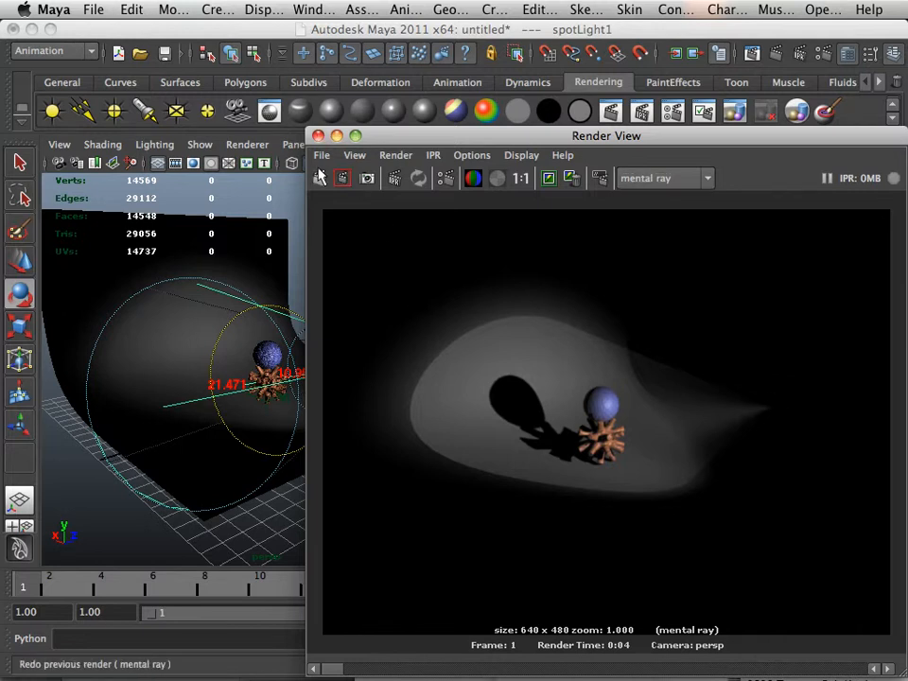
left_click(319, 135)
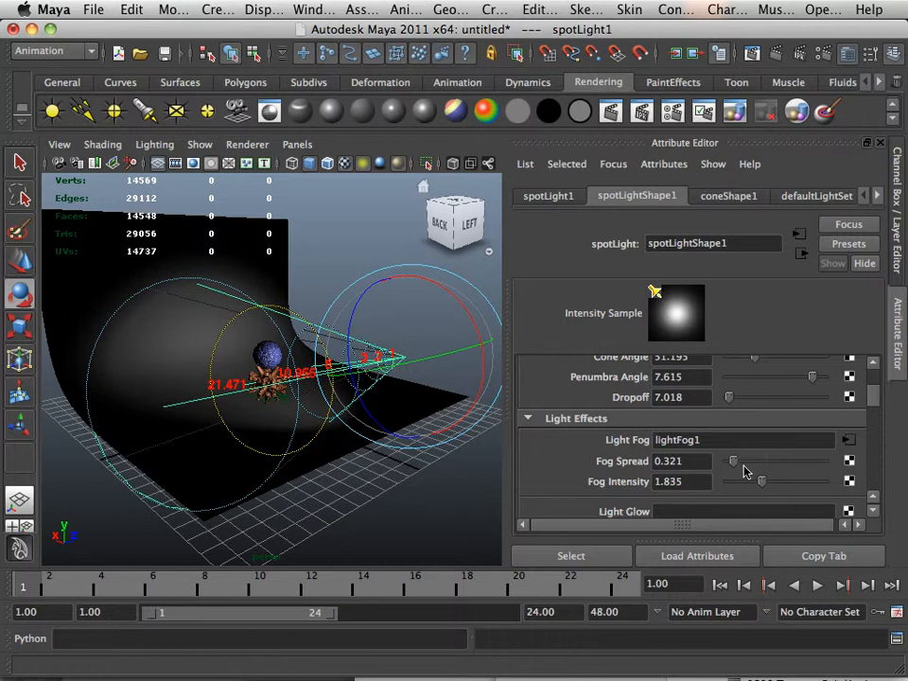
Set the spotlight's Fog Spread to 0.000 and Fog Intensity to 2.248, and render the current frame
left_click_drag(735, 465, 772, 485)
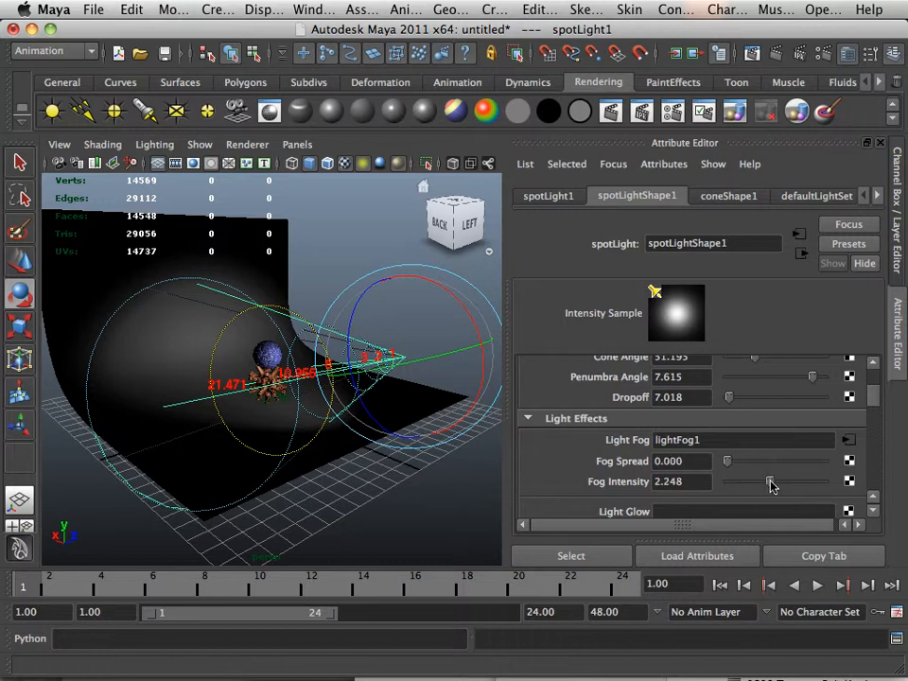
left_click(613, 113)
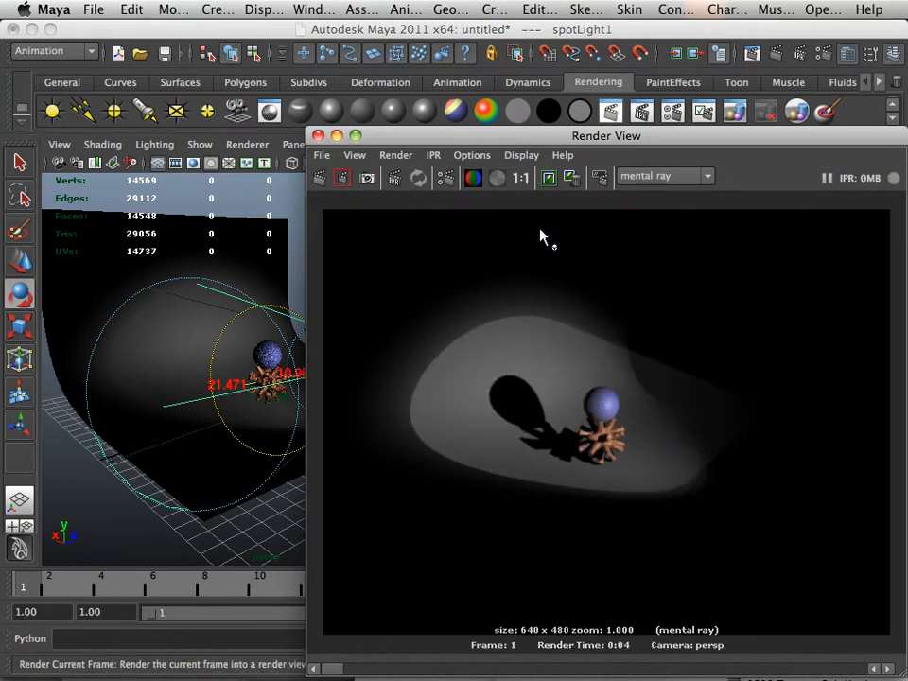
left_click(319, 137)
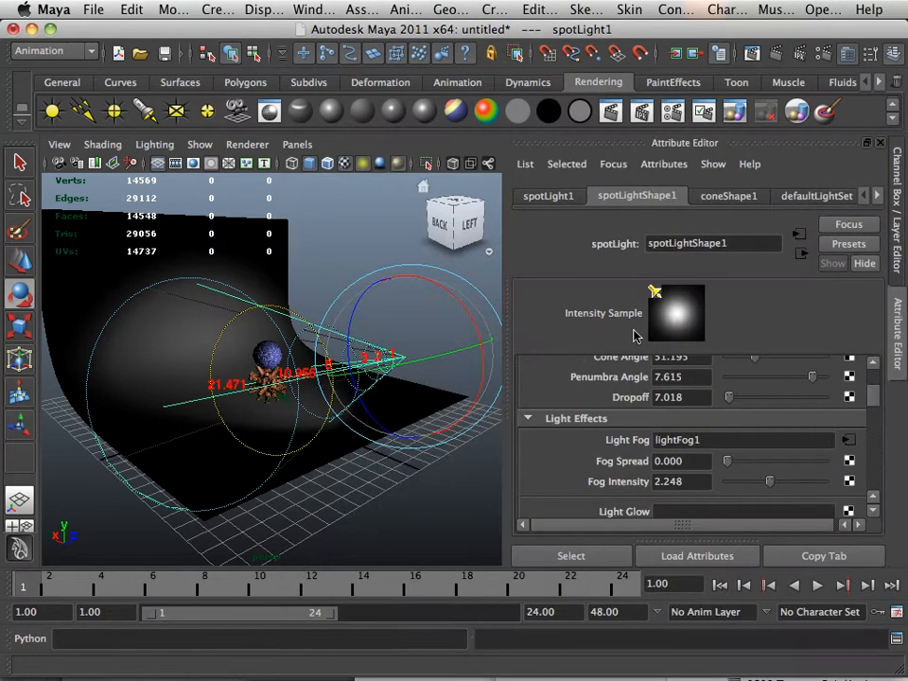
Break the spotlight's Light Fog connection and add a Light Glow optical effect to the light
right_click(621, 449)
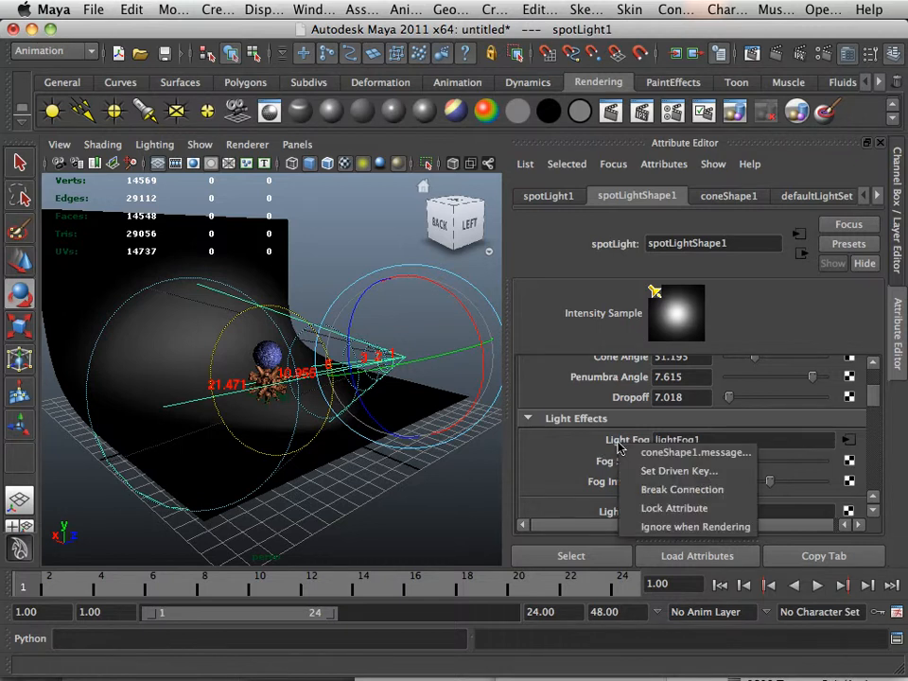
left_click(644, 490)
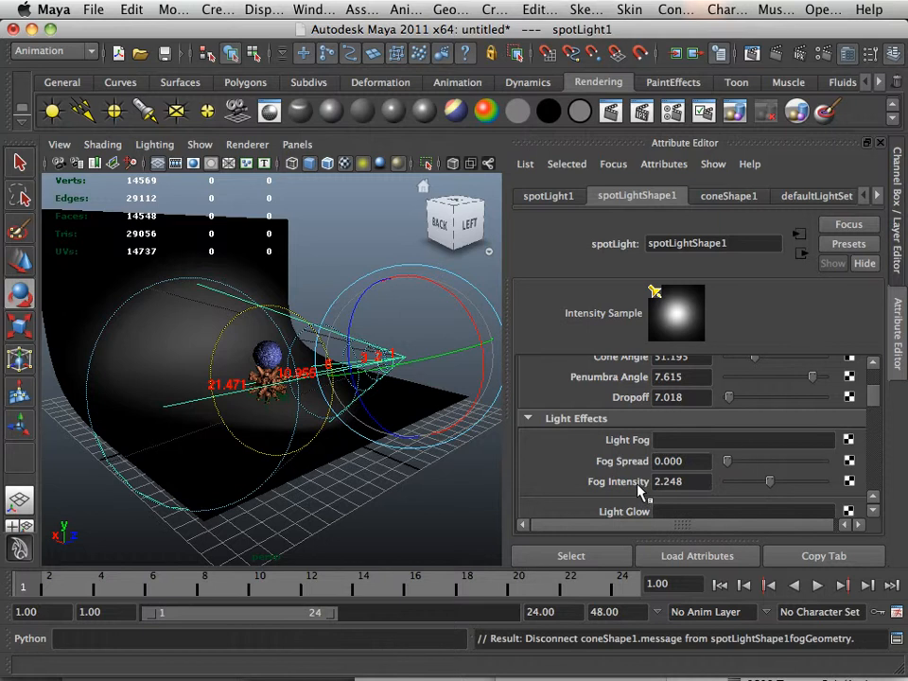
scroll(630, 487, "down", 2)
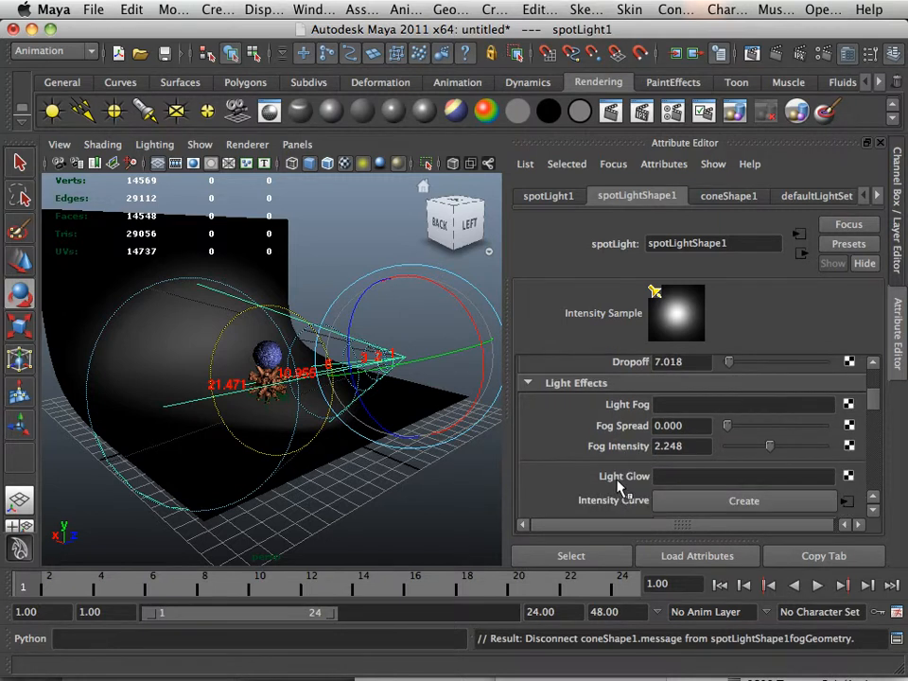
scroll(620, 485, "down", 1)
scroll(643, 487, "down", 1)
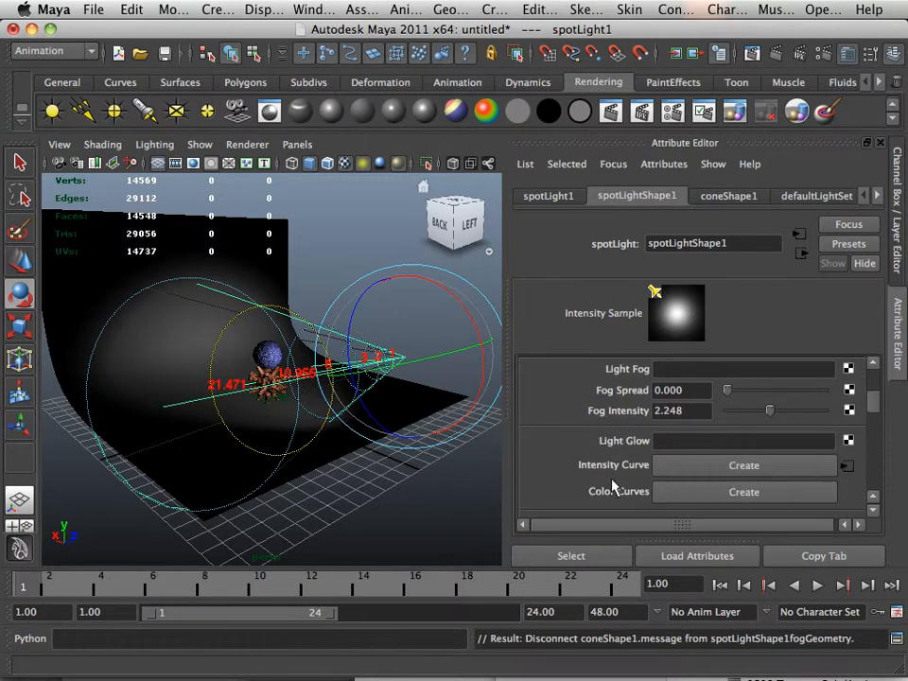
left_click(847, 441)
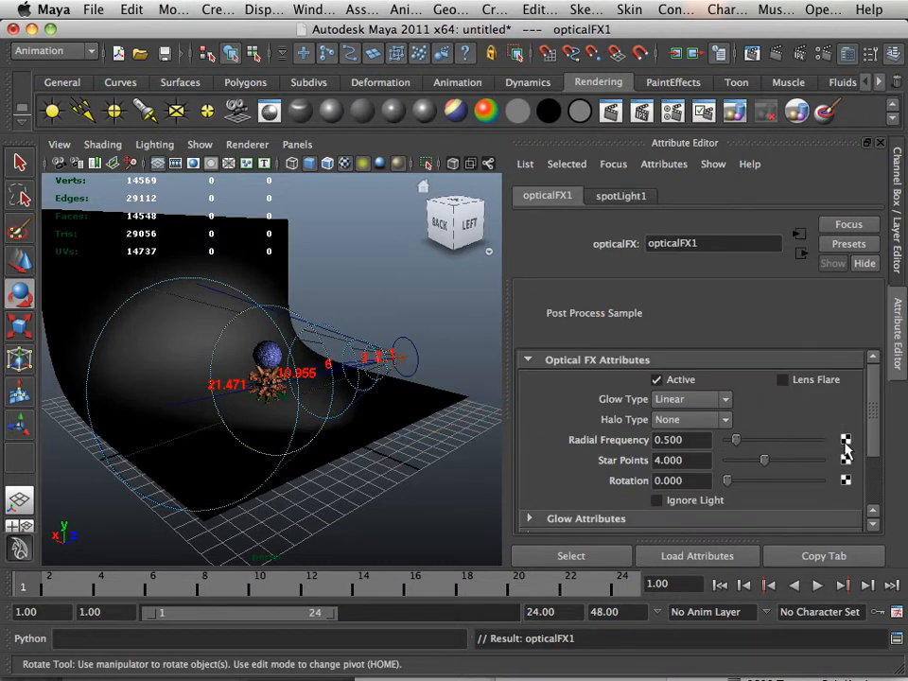
Render the current frame with the light glow and review the optical FX attributes
scroll(728, 430, "down", 2)
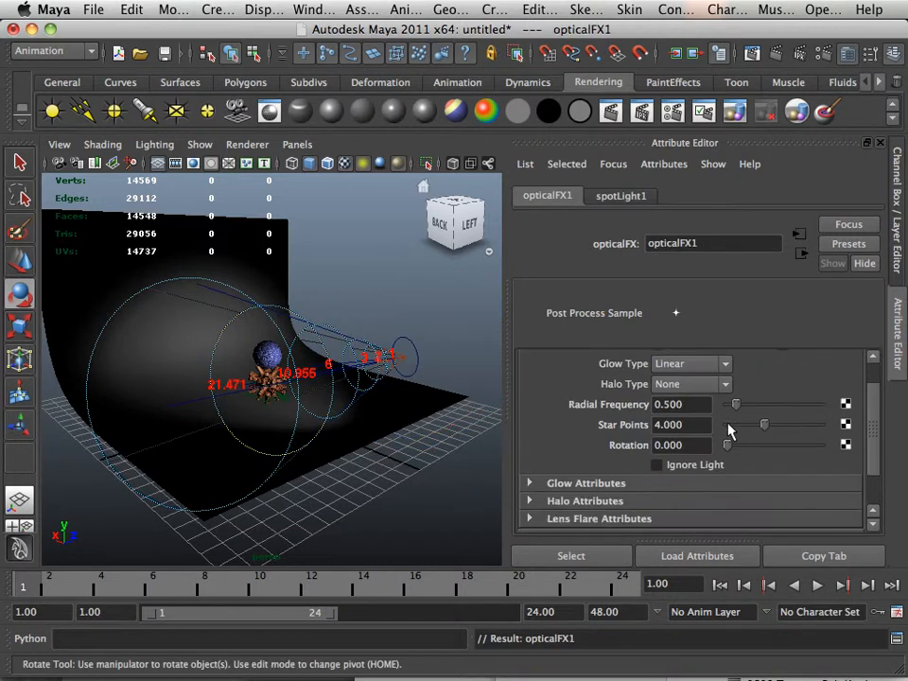
left_click(611, 112)
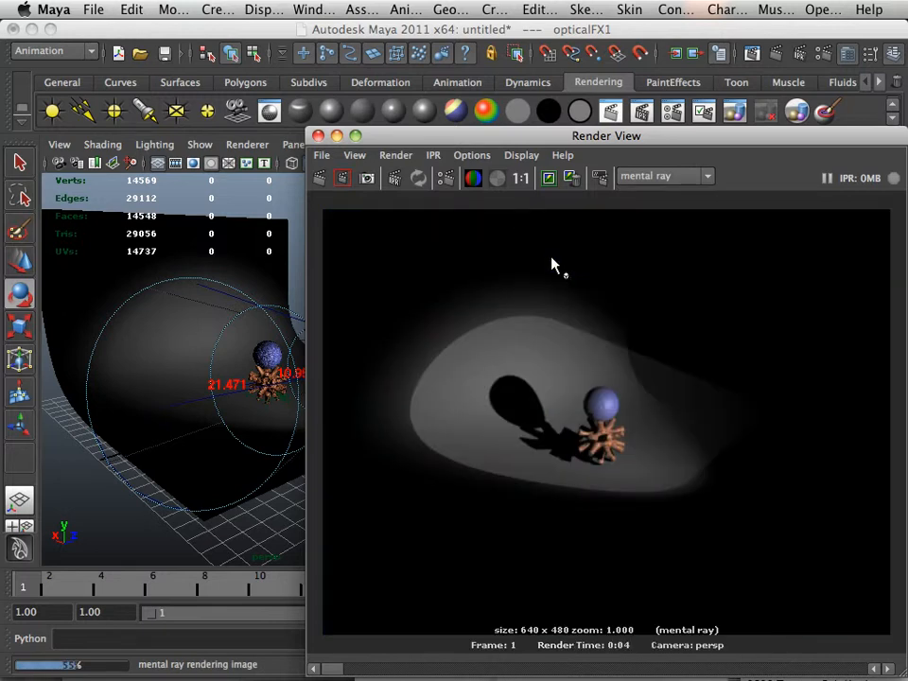
left_click(318, 136)
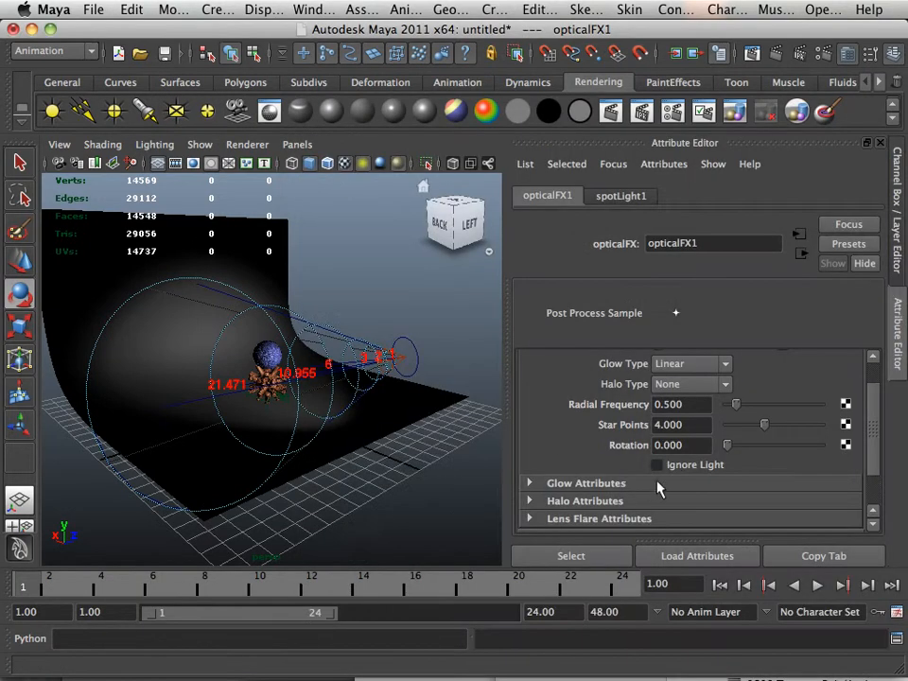
scroll(657, 486, "up", 2)
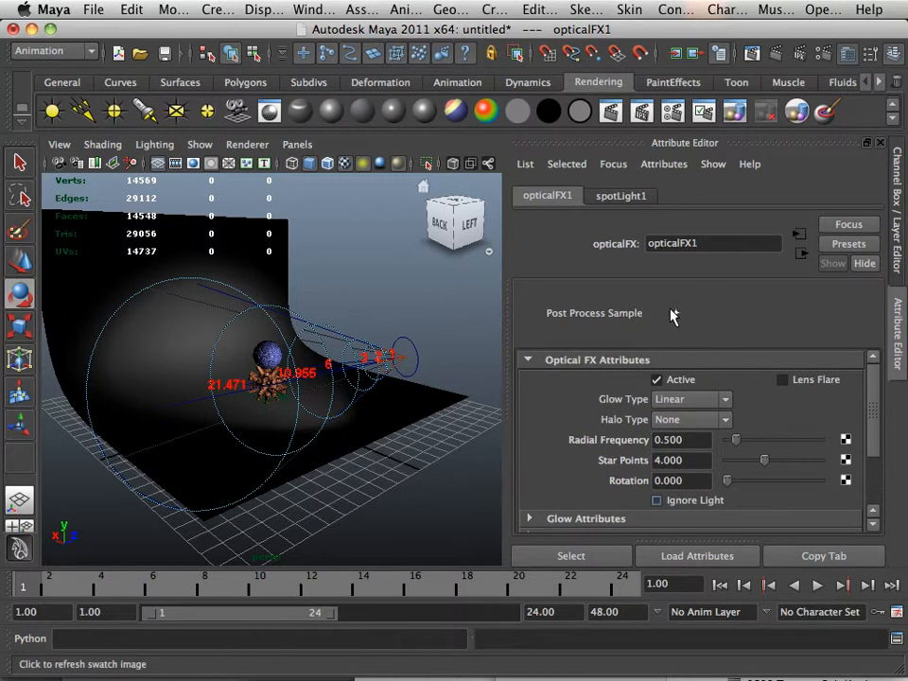
scroll(687, 467, "down", 3)
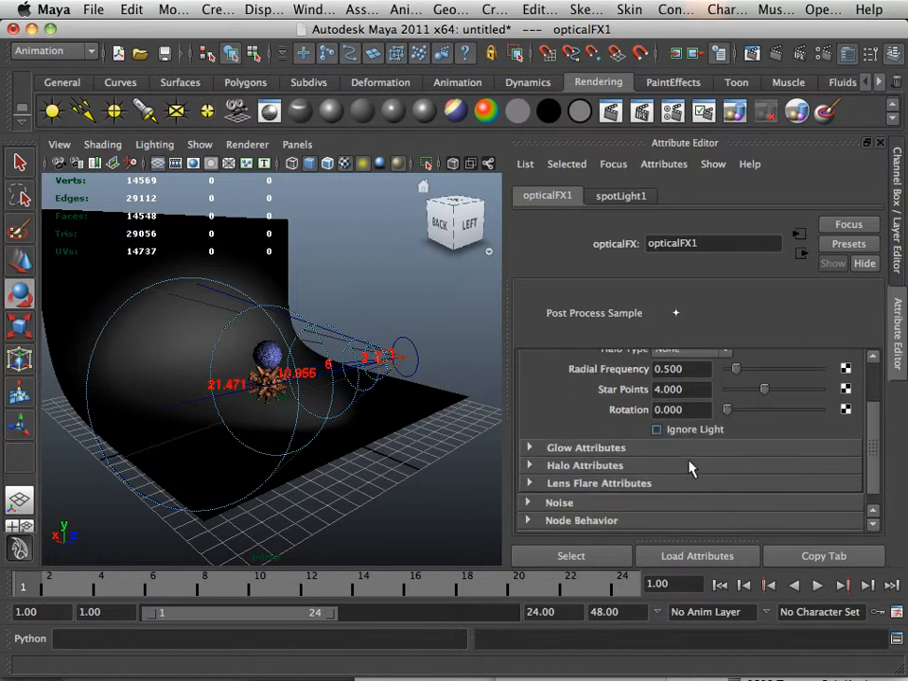
scroll(668, 465, "up", 3)
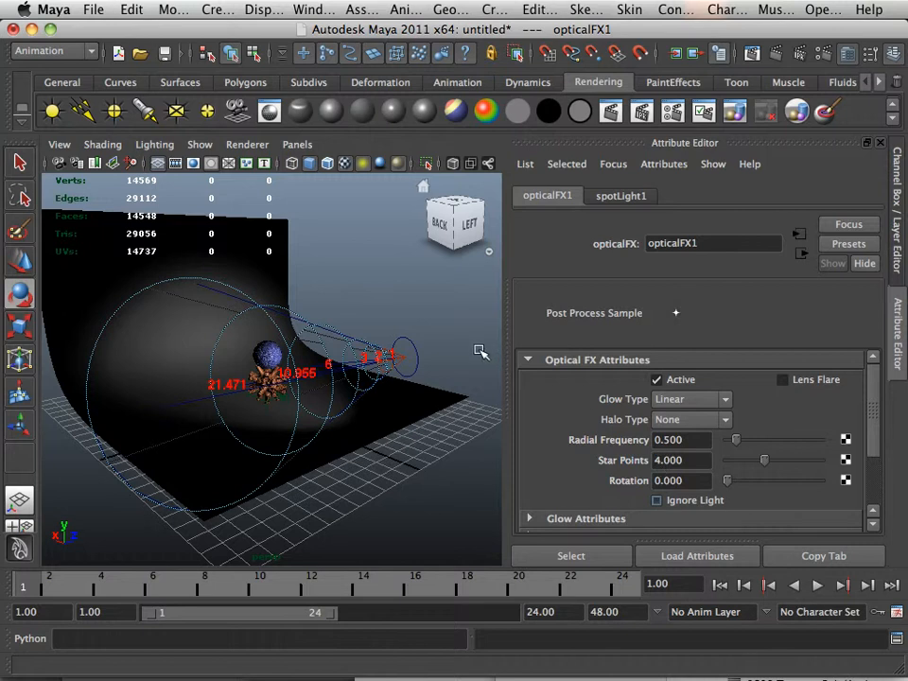
Break the spotlight's Light Glow connection to the optical effect and set its Fog Intensity to 0.000
left_click(611, 200)
scroll(657, 465, "down", 1)
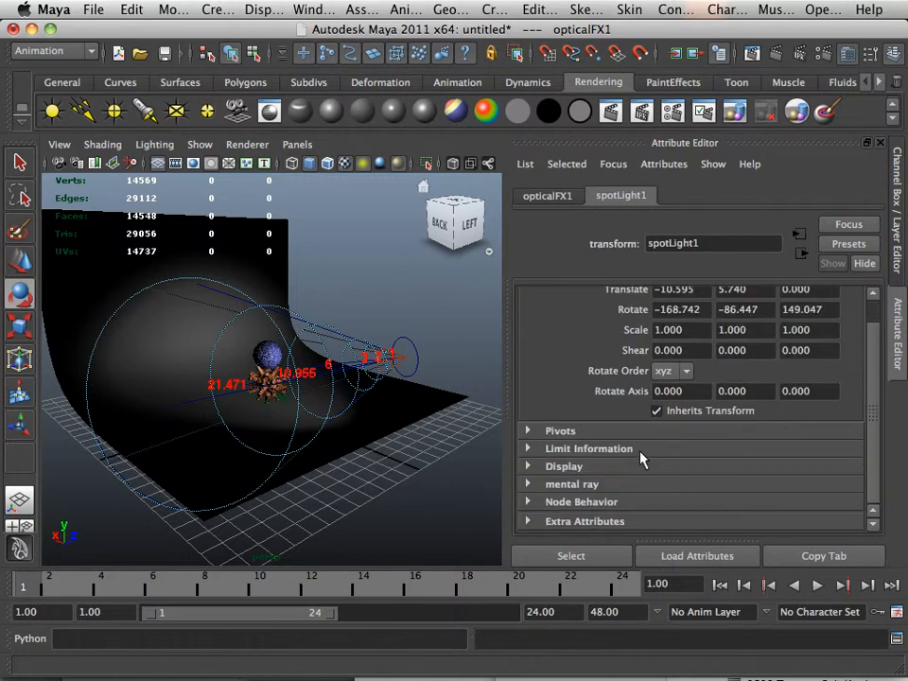
scroll(642, 458, "up", 1)
left_click(394, 322)
left_click(408, 358)
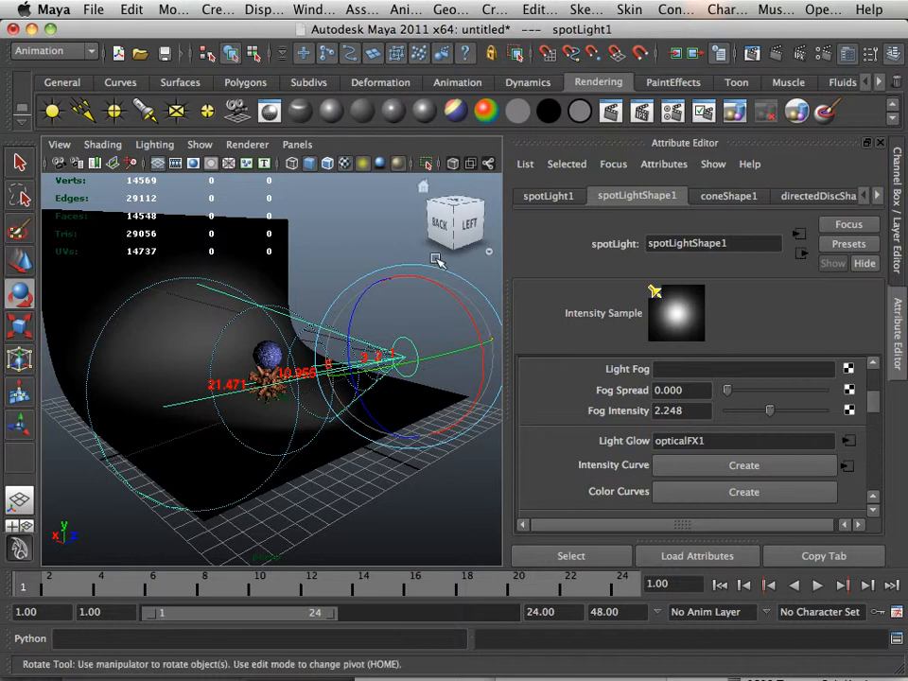
left_click(432, 257)
left_click(402, 357)
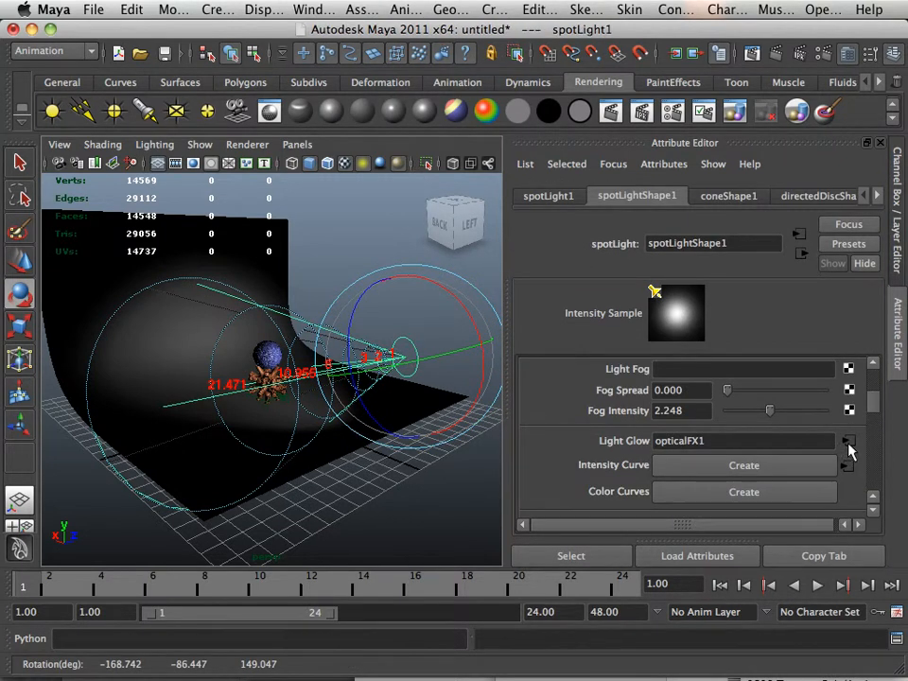
right_click(613, 441)
left_click(632, 482)
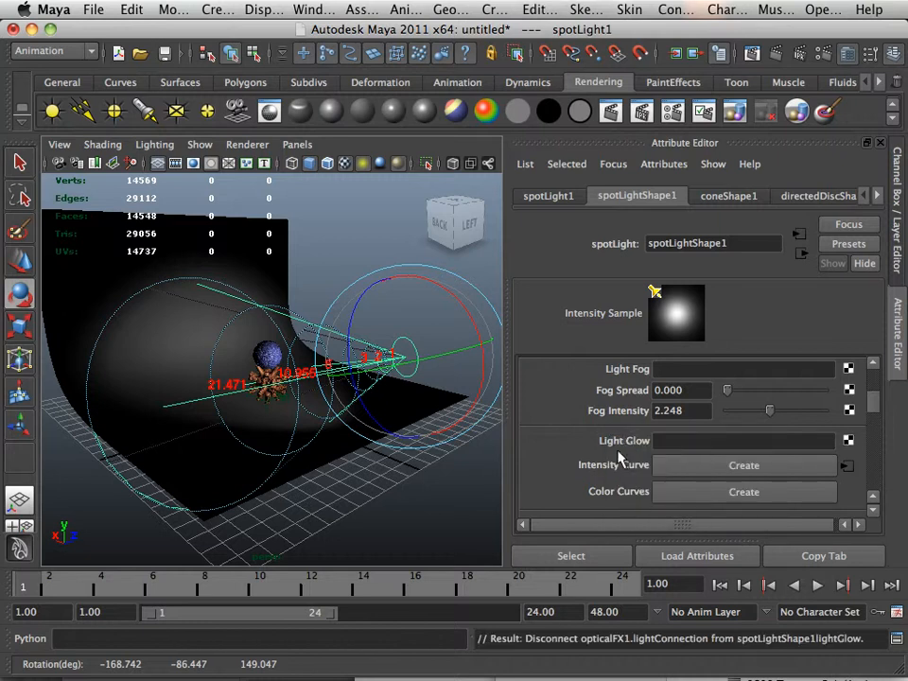
scroll(606, 454, "up", 2)
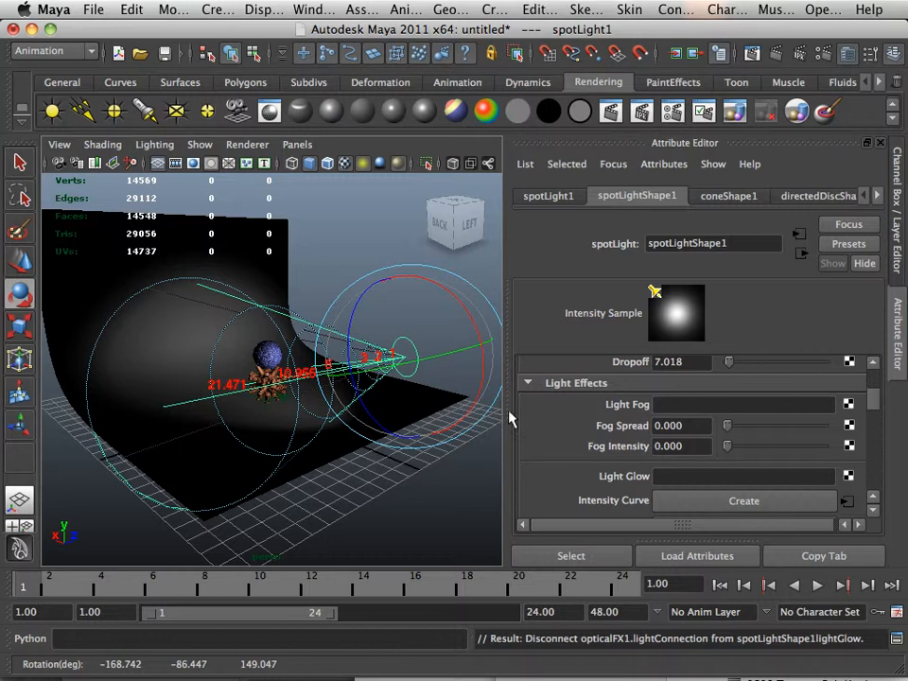
Deselect the spotlight, render the current frame from a side view without light effects, and close the render
left_click(378, 271)
left_click_drag(328, 278, 367, 290, "alt")
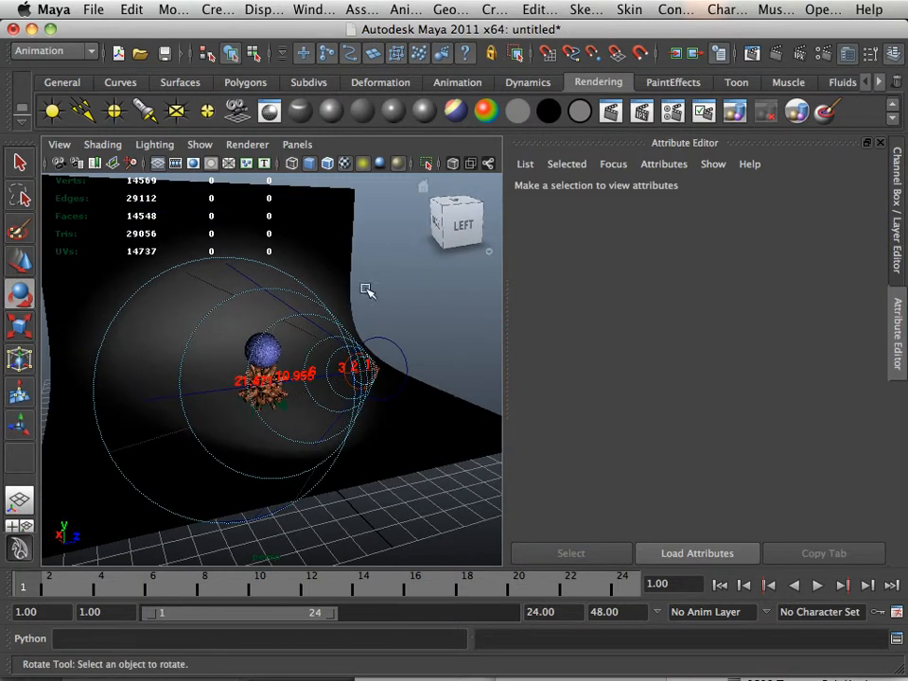
left_click(610, 110)
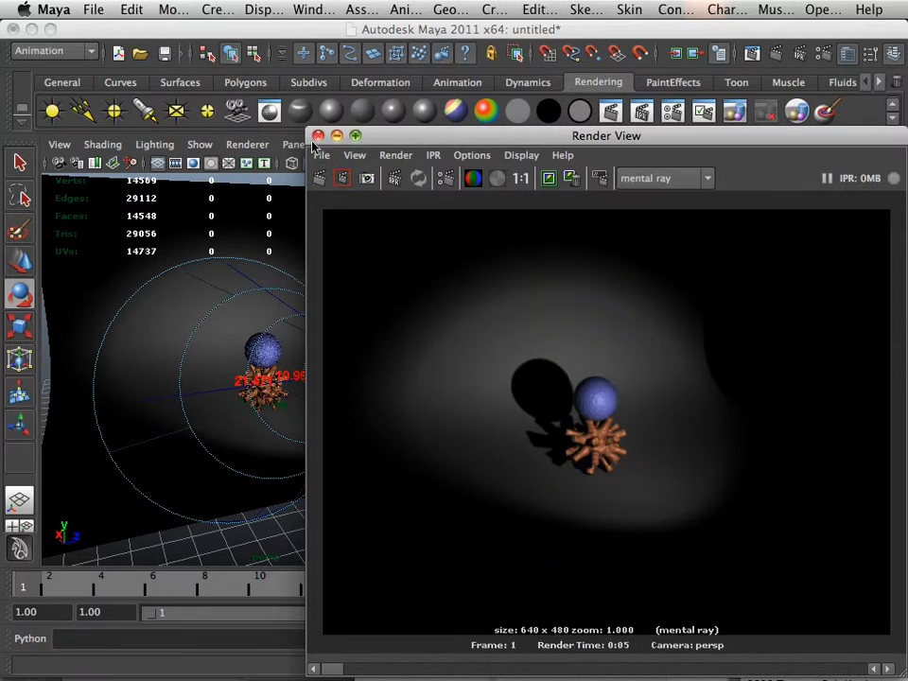
left_click(318, 136)
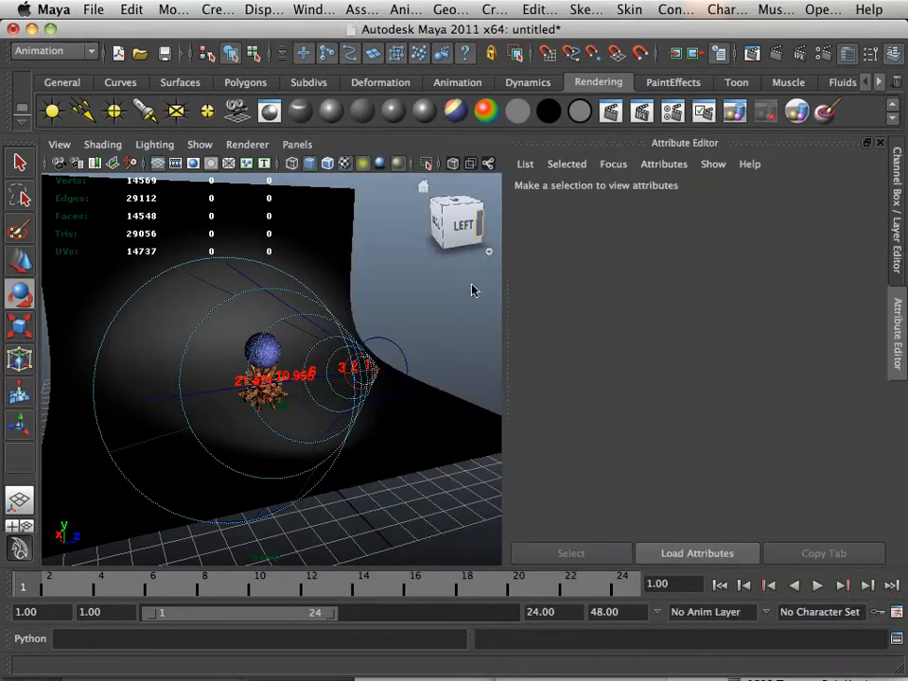
right_click(378, 371)
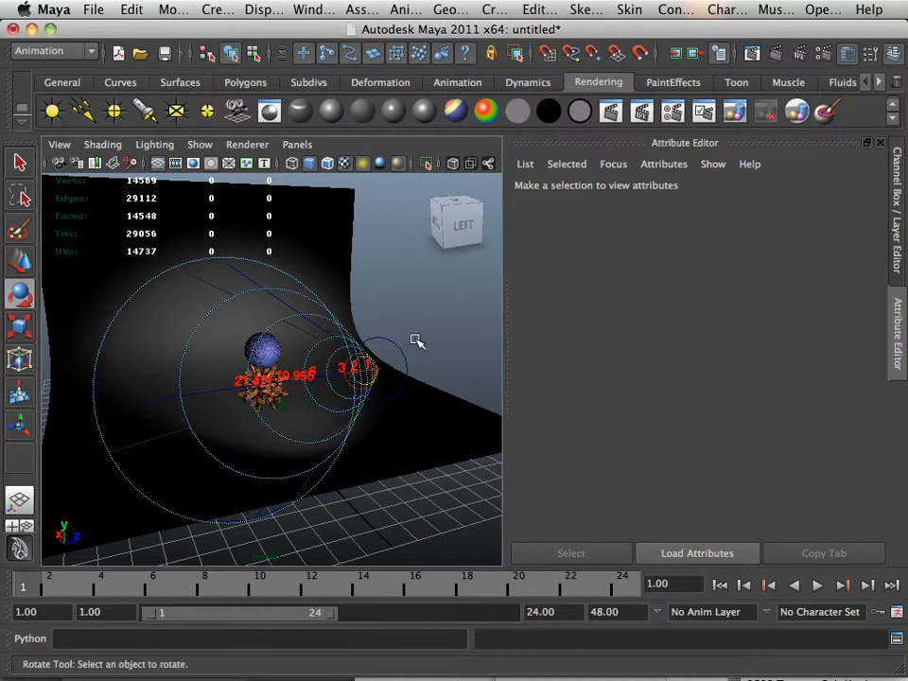
left_click_drag(411, 340, 437, 353, "alt")
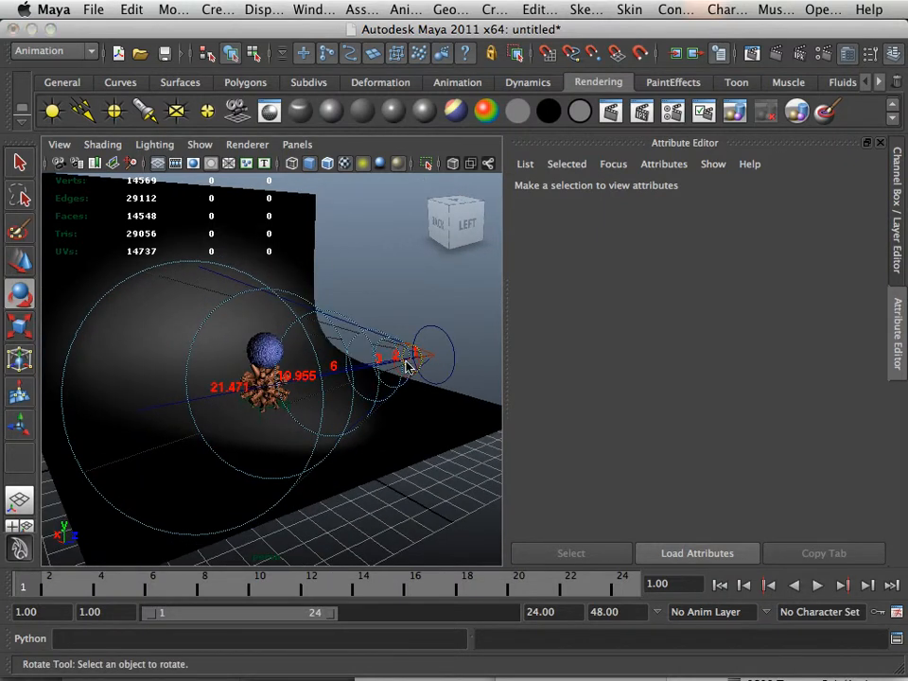
right_click_drag(406, 364, 401, 390)
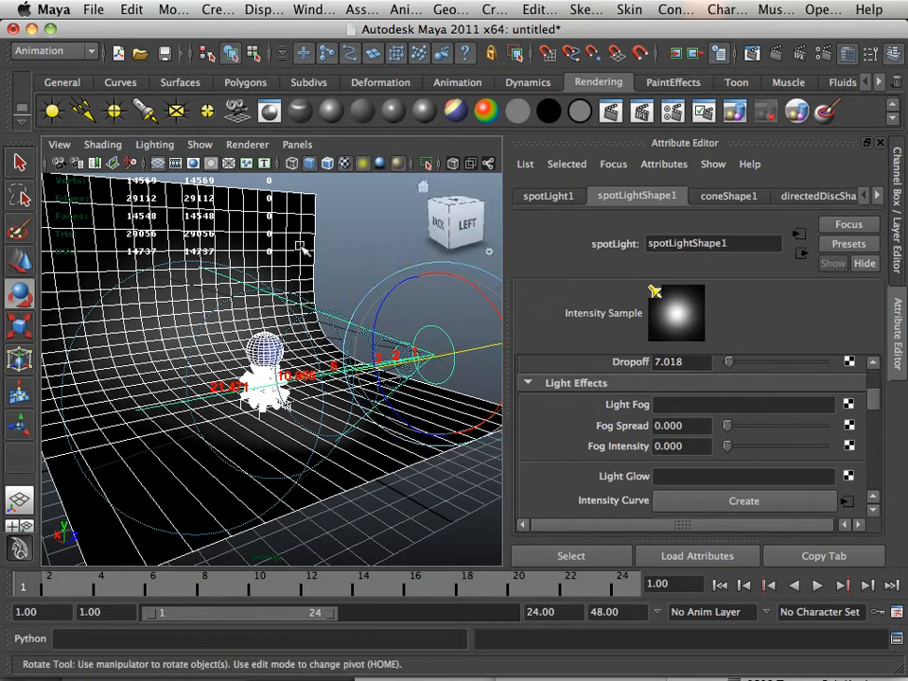
left_click(384, 258)
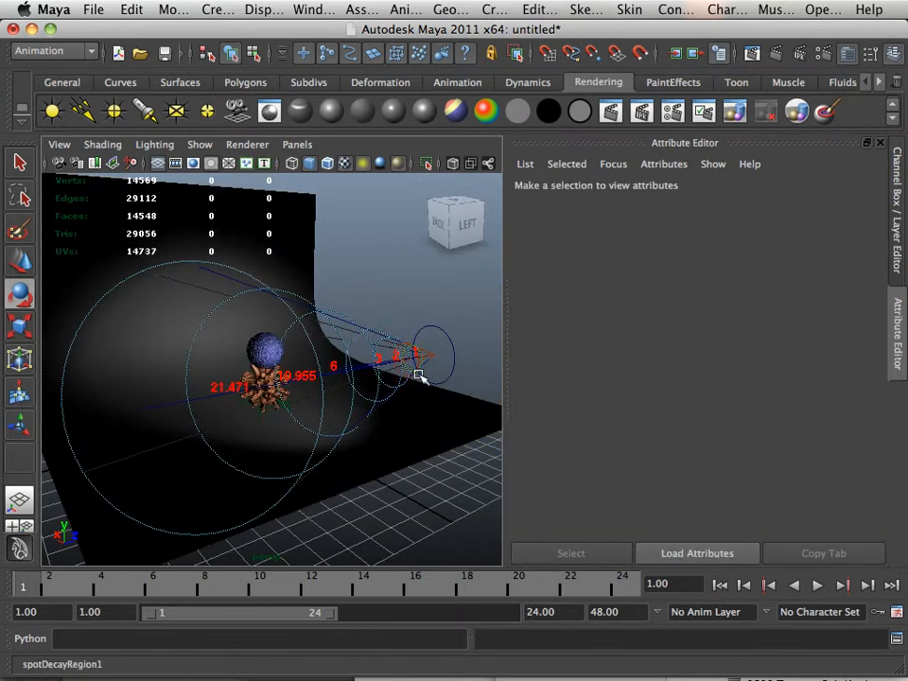
Select the spotlight and turn off its Decay Regions light manipulator
left_click_drag(434, 358, 392, 348, "alt")
right_click_drag(392, 348, 493, 409, "alt")
middle_click_drag(493, 410, 382, 412, "alt")
left_click(431, 331)
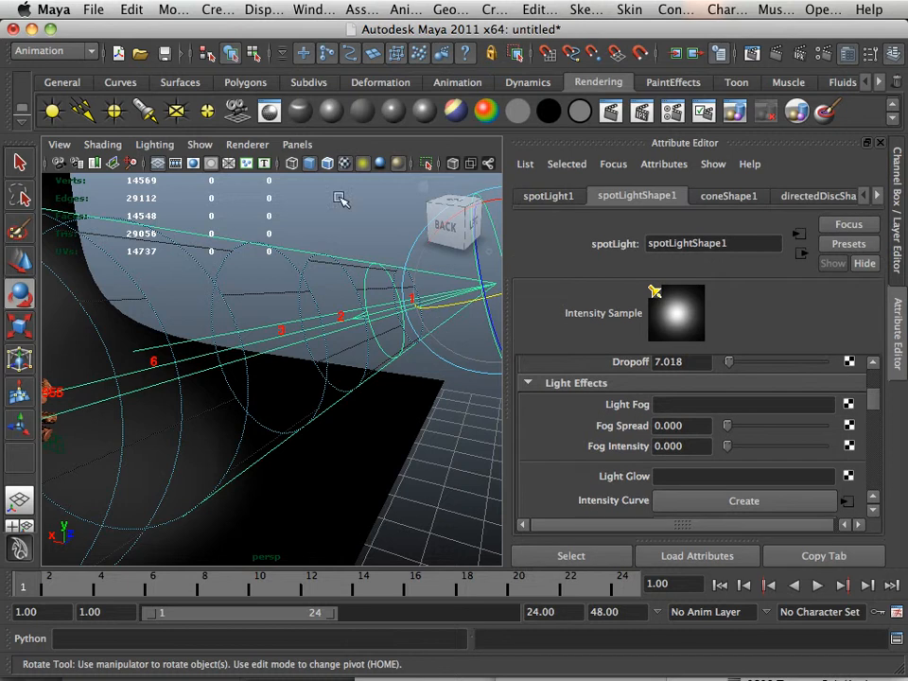
left_click(263, 10)
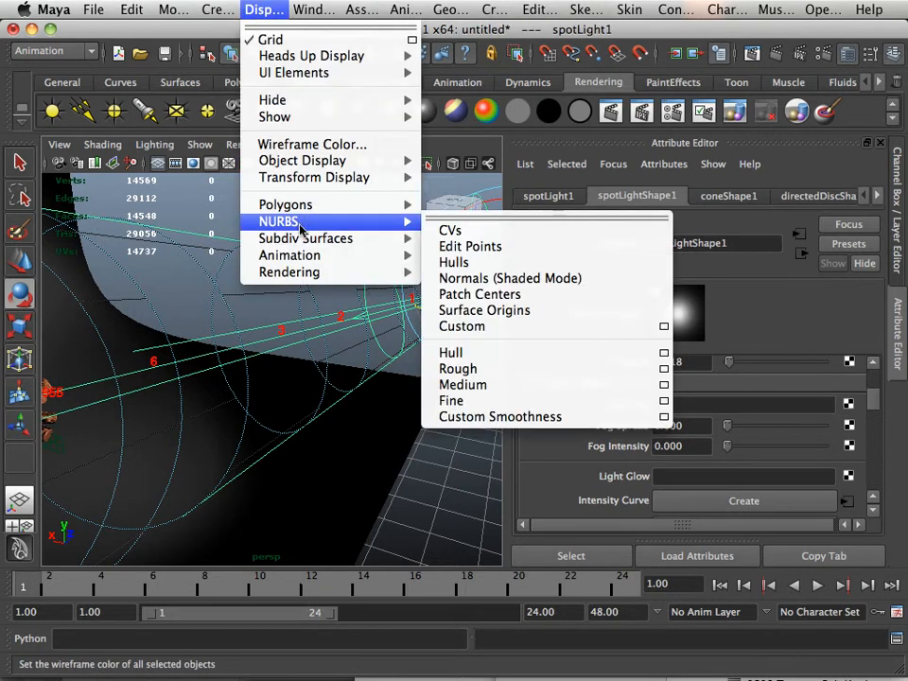
mouse_move(279, 271)
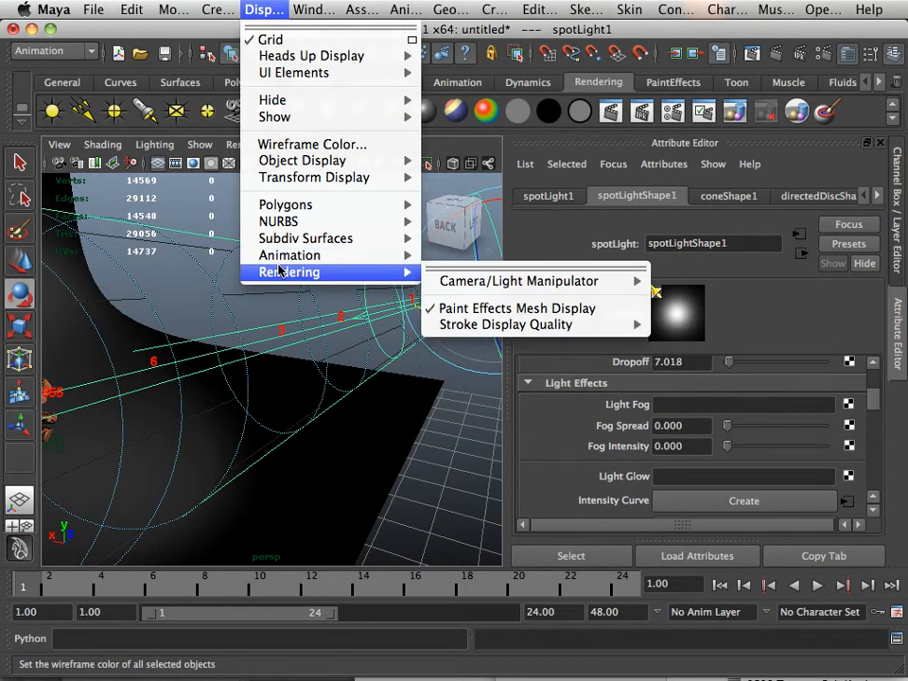
mouse_move(459, 289)
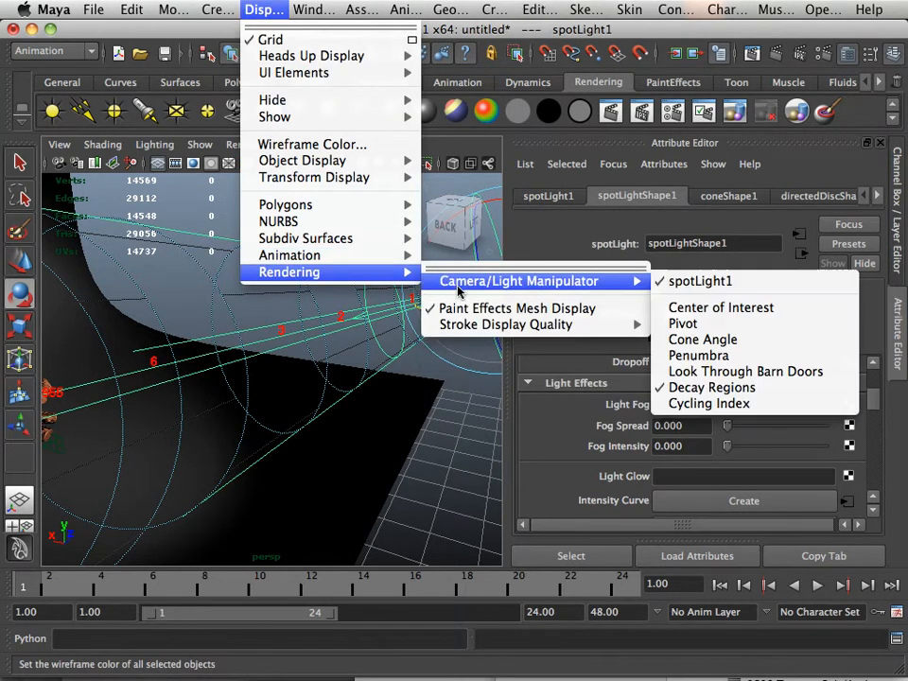
left_click(668, 388)
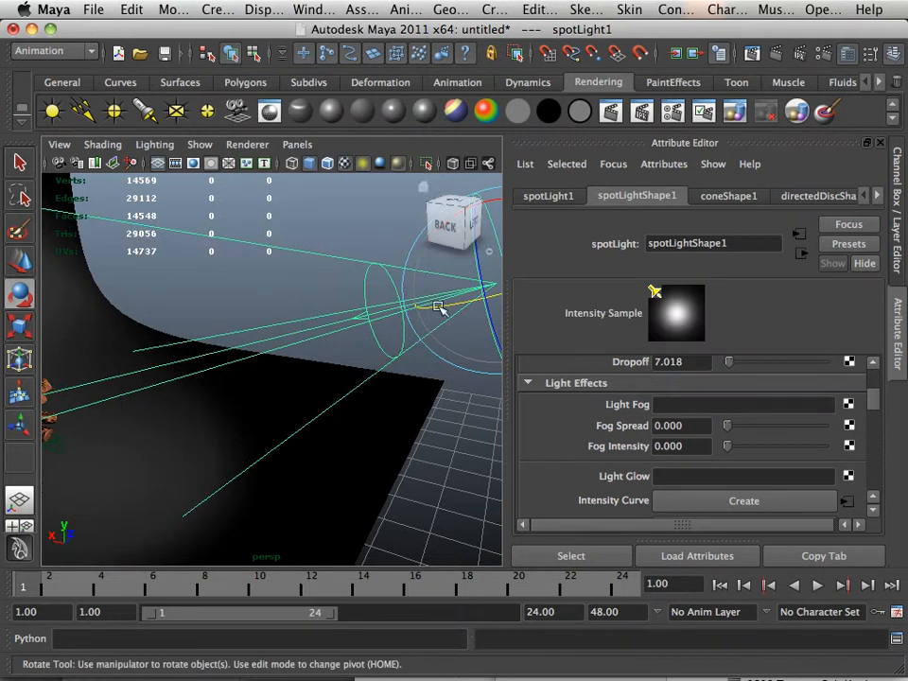
Turn on the Center of Interest light manipulator for the spotlight
left_click(264, 10)
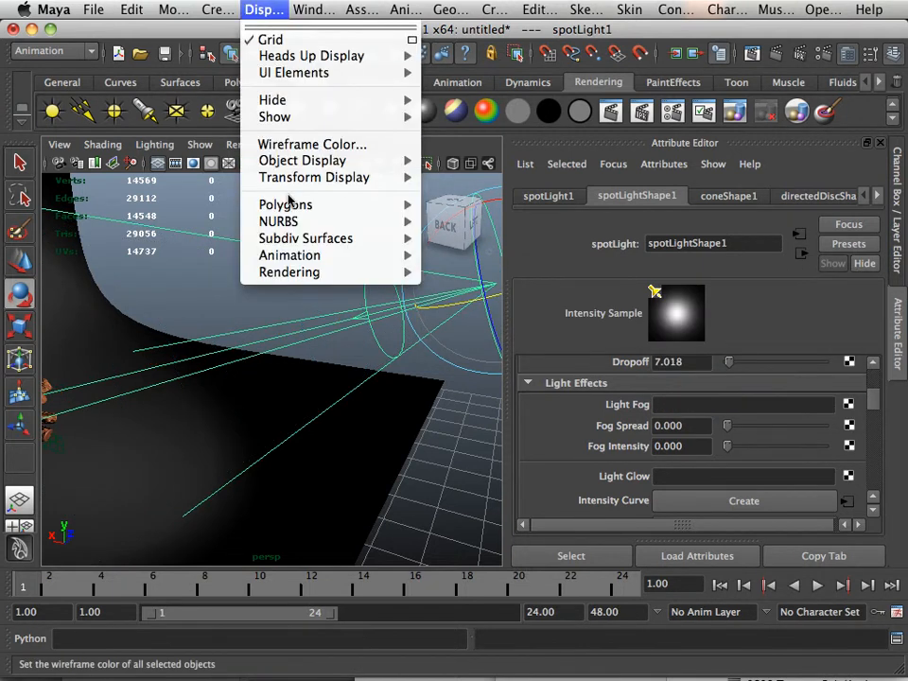
mouse_move(293, 210)
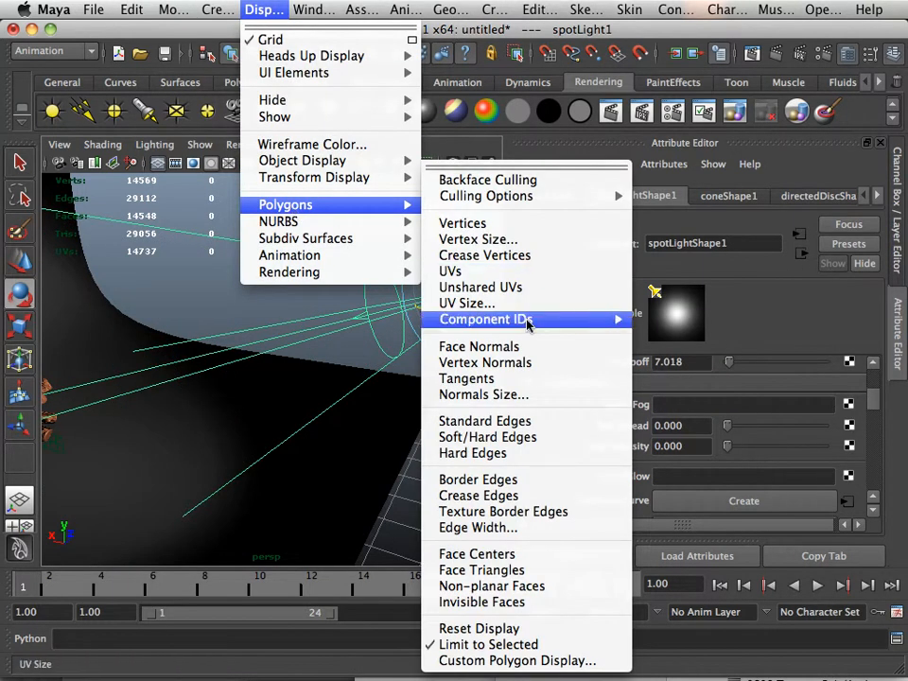
mouse_move(527, 324)
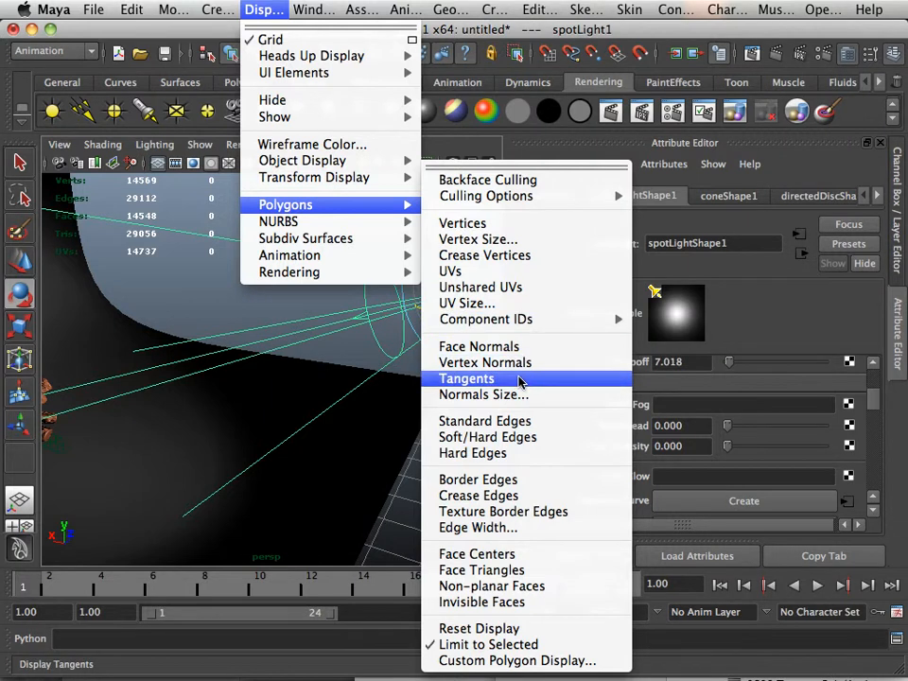
mouse_move(334, 273)
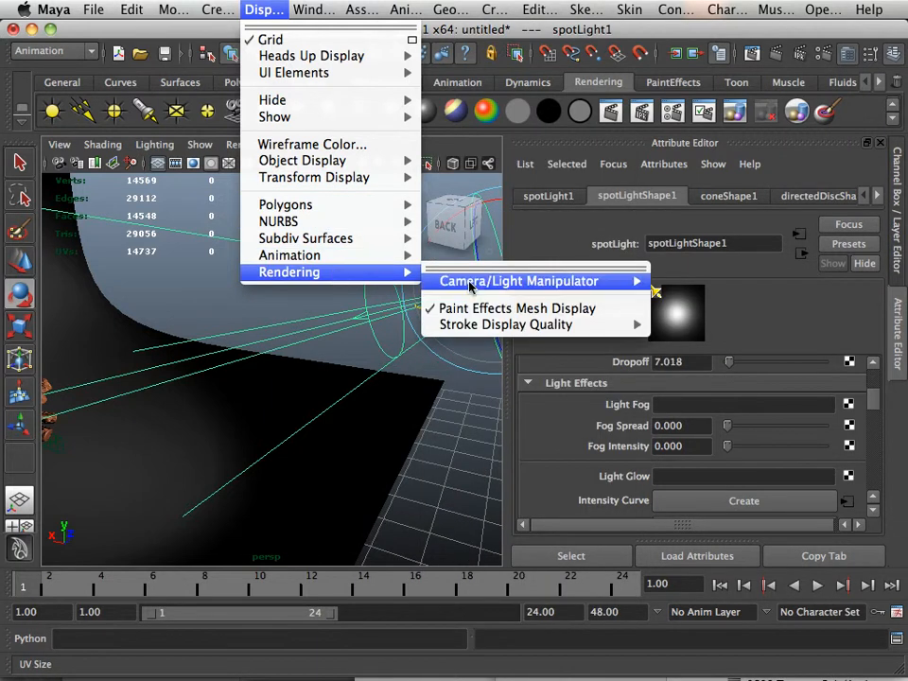
mouse_move(491, 283)
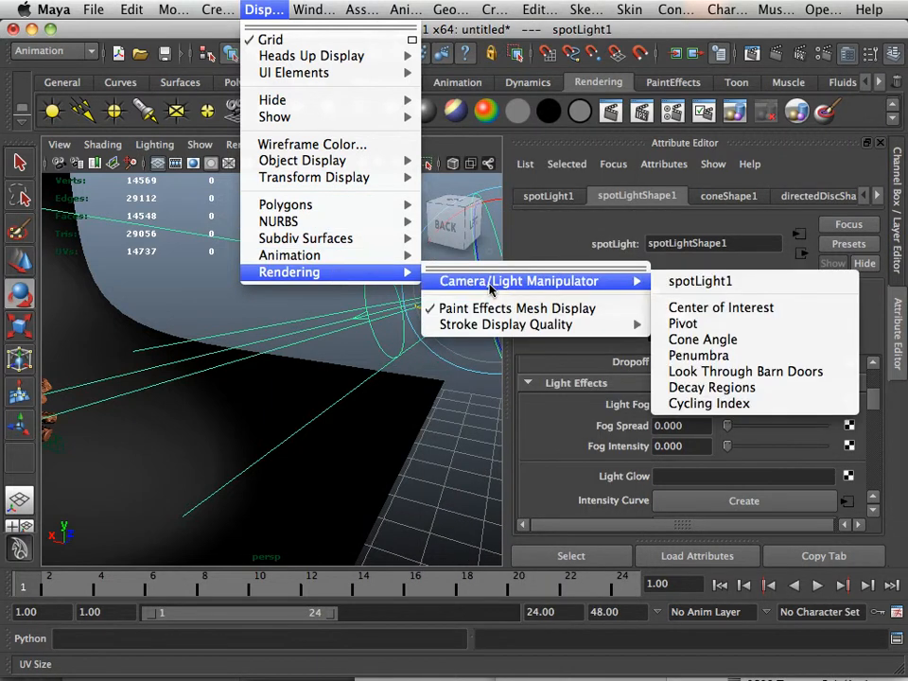
left_click(721, 313)
Move the spotlight's center of interest onto the blue sphere so that the light aims at it
right_click_drag(269, 344, 187, 342, "alt")
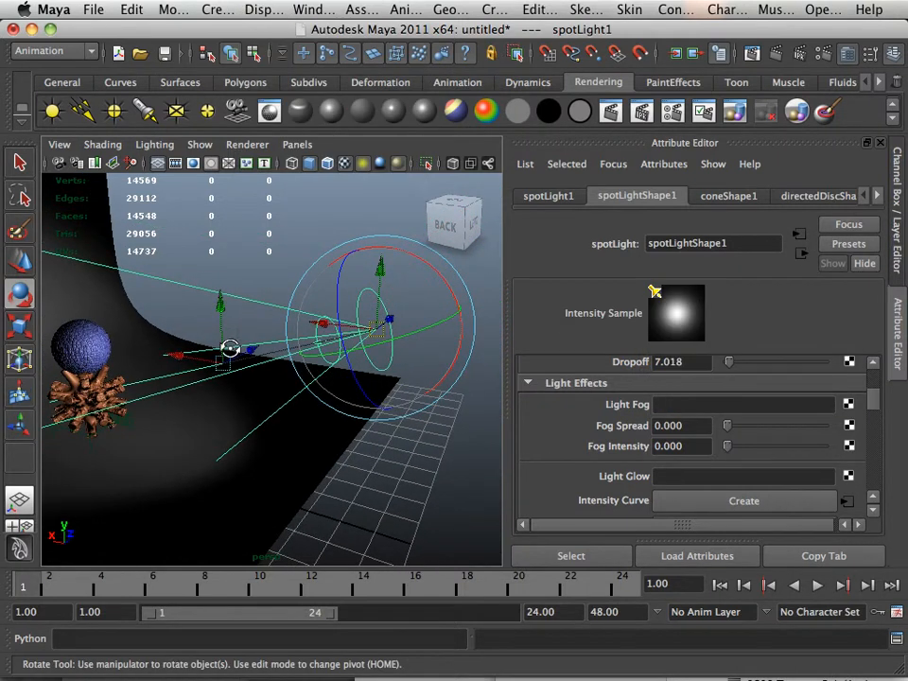
left_click_drag(231, 349, 275, 344, "alt")
middle_click_drag(275, 344, 368, 328, "alt")
left_click_drag(368, 328, 223, 331, "alt")
left_click_drag(225, 334, 165, 361, "alt")
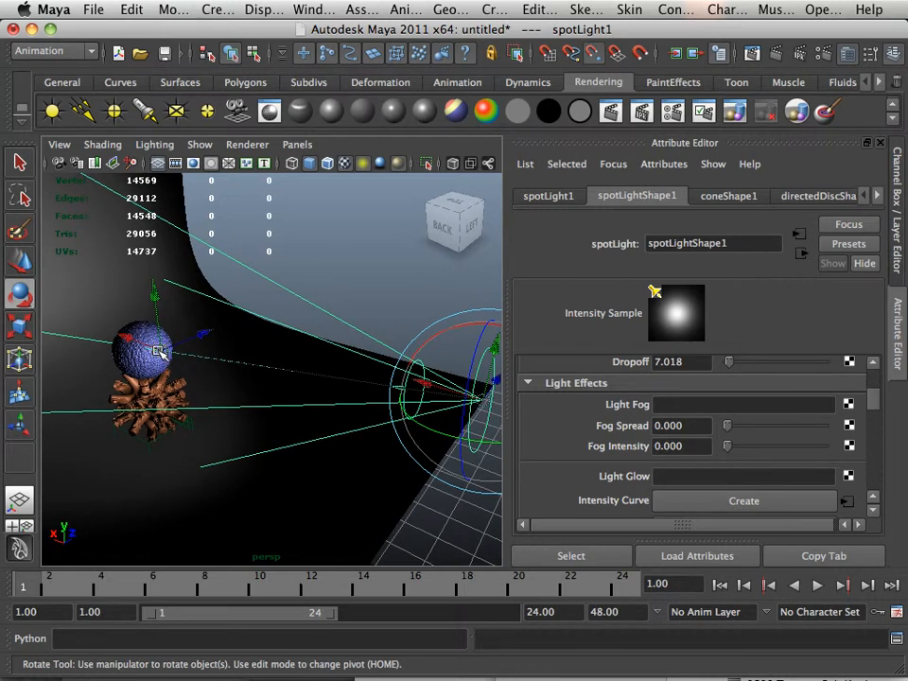
Fine-tune the center of interest along its height and sideways axes, checking its alignment with the sphere from other angles
mouse_move(163, 353)
left_mouse_down()
mouse_move(194, 388)
mouse_move(256, 424)
mouse_move(132, 380)
mouse_move(154, 358)
mouse_move(161, 363)
left_mouse_up()
left_click_drag(255, 425, 201, 388, "alt")
key("e")
left_click_drag(213, 331, 196, 323)
left_click_drag(206, 389, 253, 373, "alt")
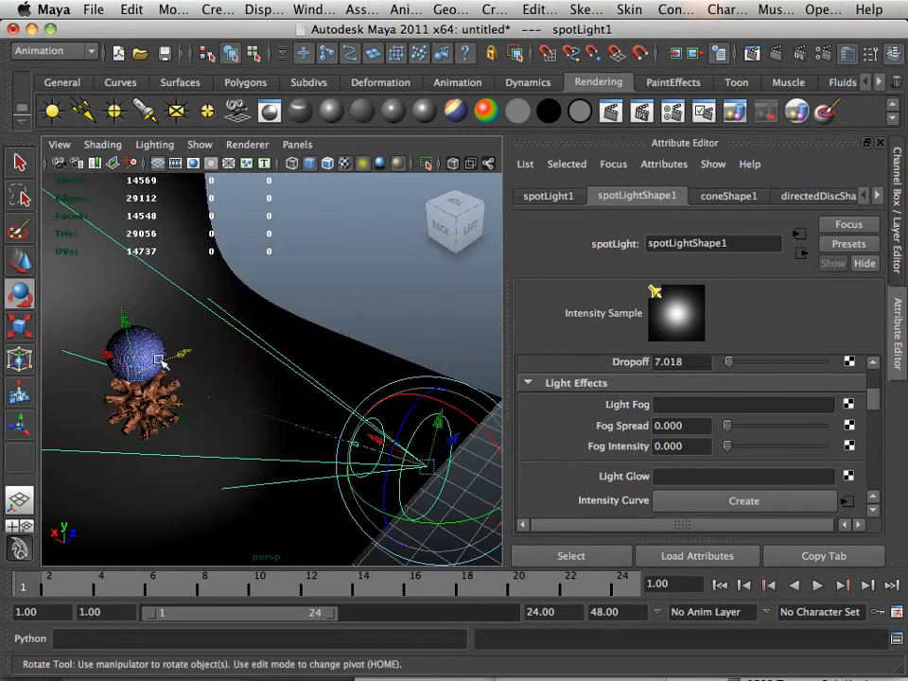
left_click_drag(132, 328, 132, 363)
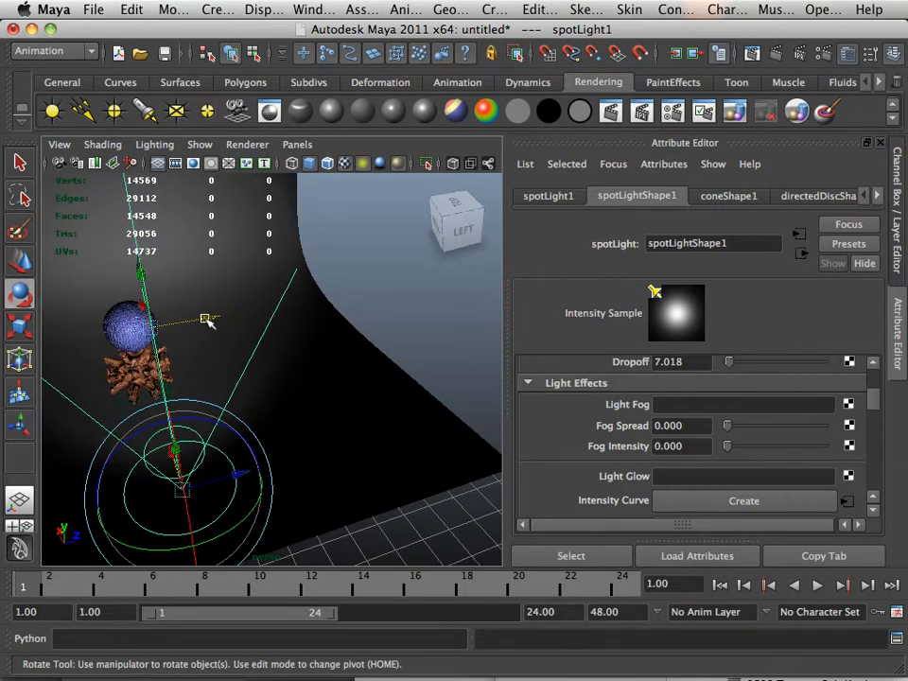
left_click_drag(207, 319, 173, 318)
Delete the existing spotlight and create a new default spotlight in the scene
left_click_drag(293, 445, 378, 525, "alt")
middle_click_drag(379, 525, 328, 430, "alt")
scroll(708, 470, "down", 5)
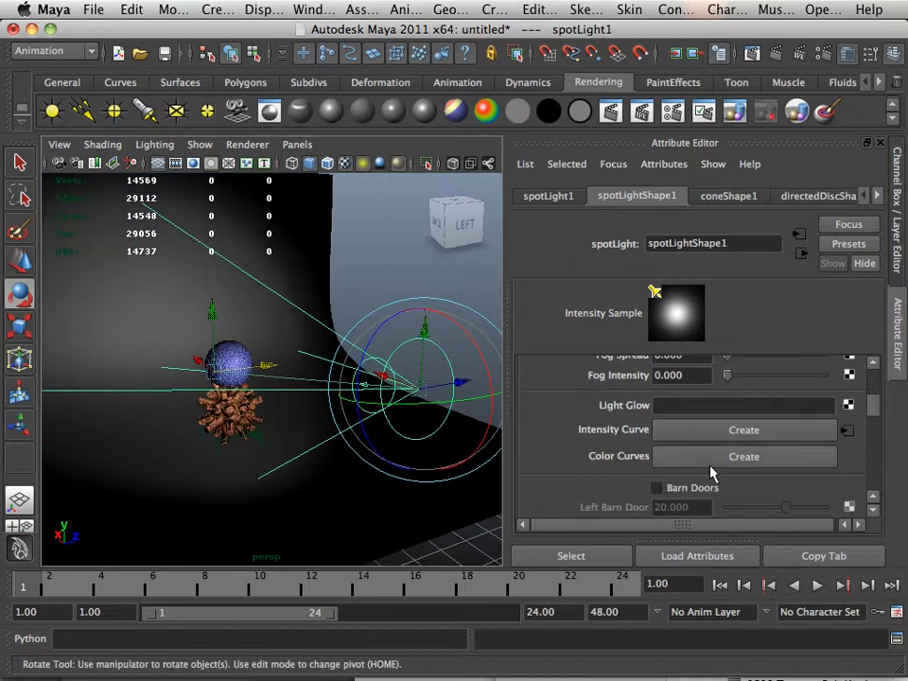
left_click_drag(359, 418, 361, 418, "alt")
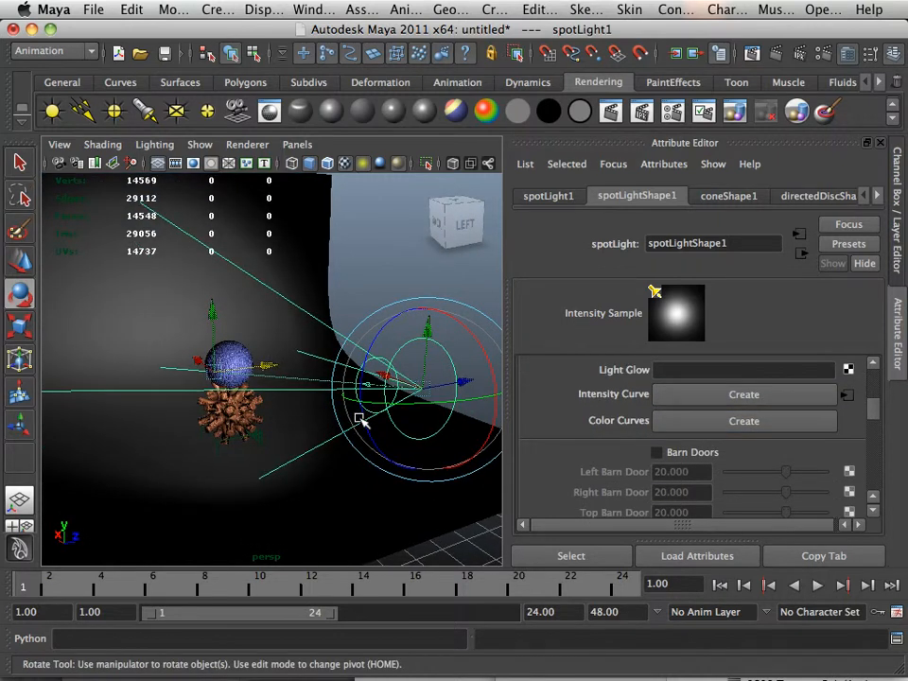
key("Delete")
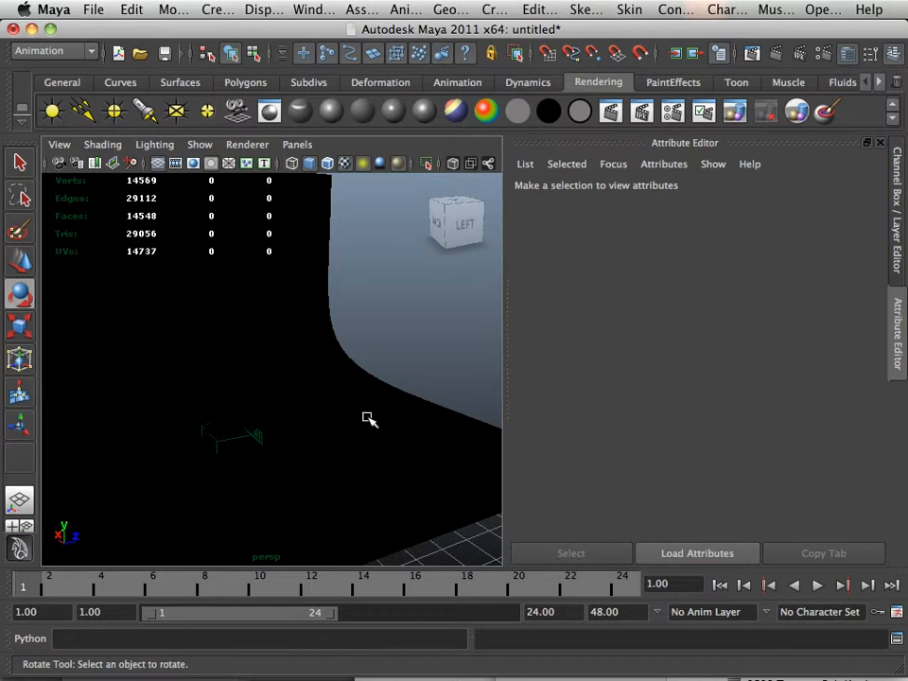
left_click(149, 118)
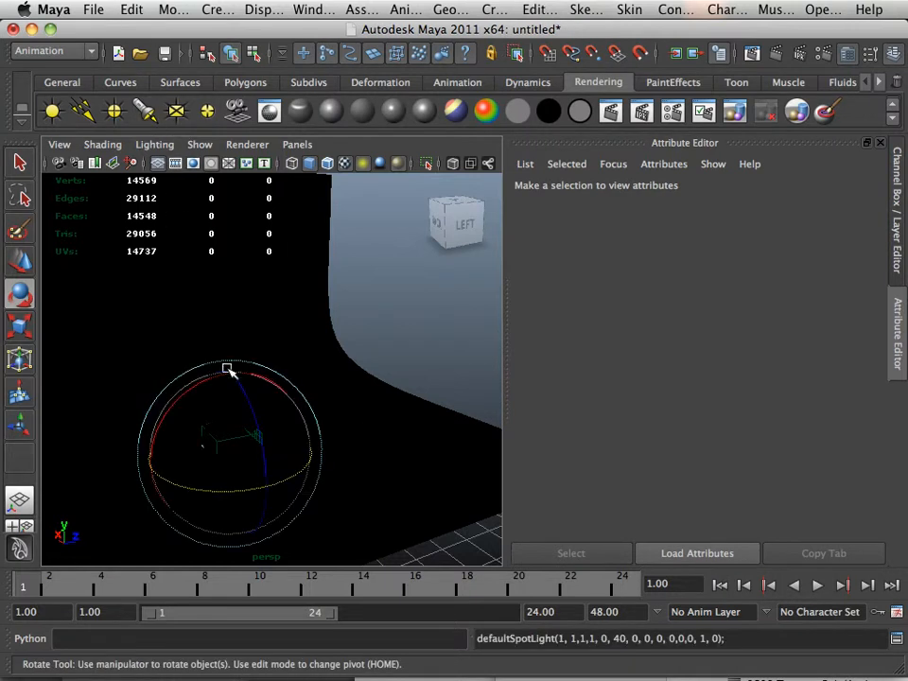
Move the new spotlight out of the props to open space beside them
left_click(20, 261)
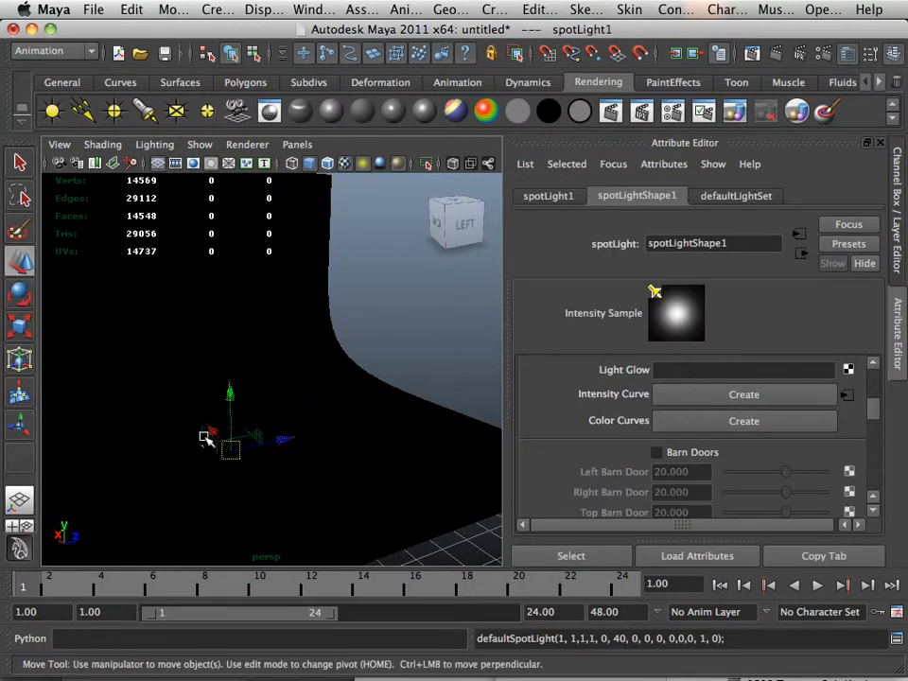
left_click_drag(220, 445, 305, 394)
key("r")
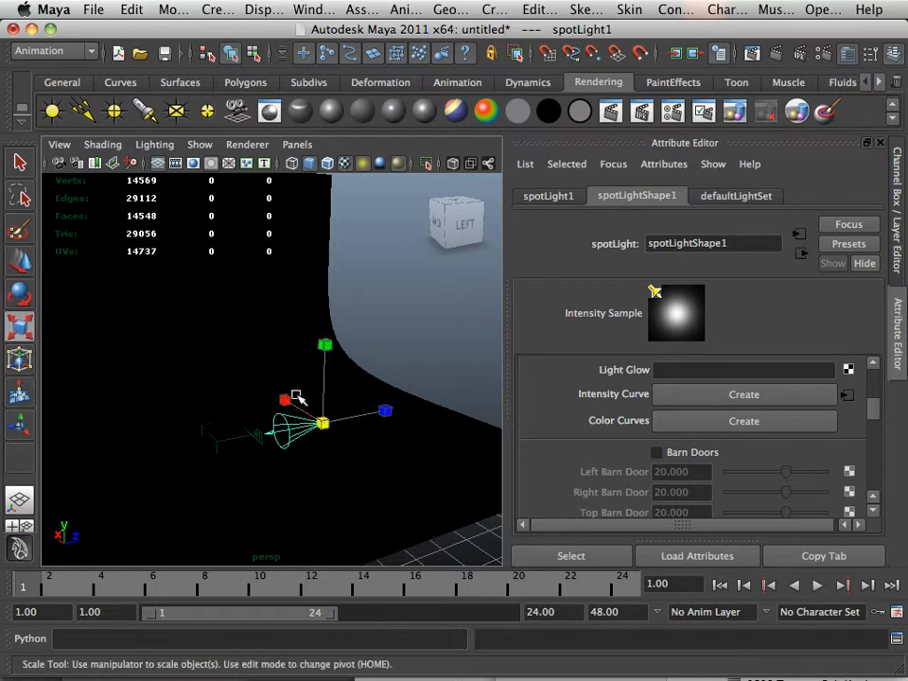
Rotate the spotlight about -97 degrees around Y and about -17 degrees around X, aiming it toward the props
key("e")
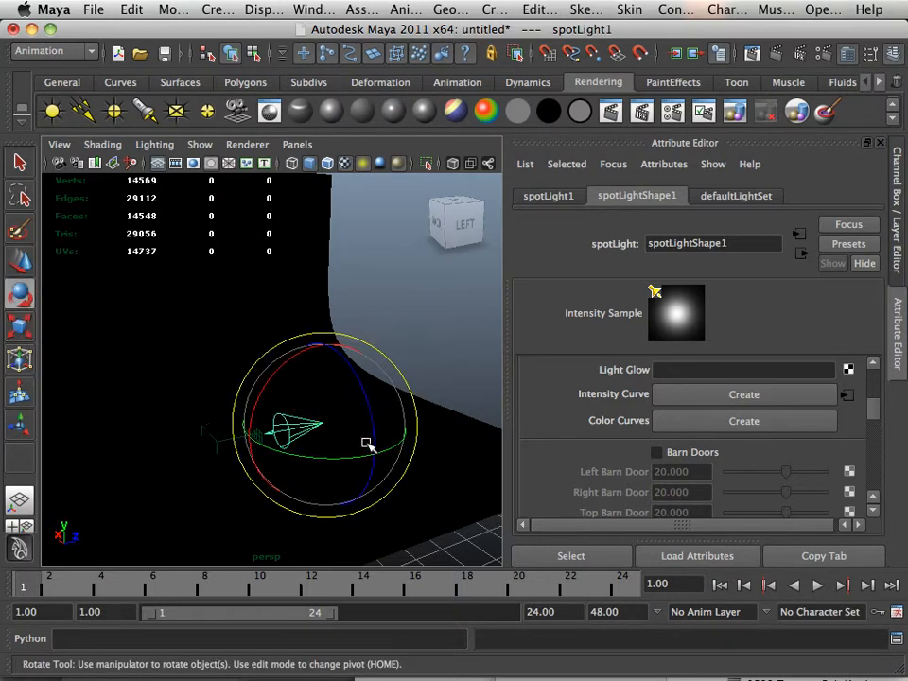
left_click_drag(368, 444, 242, 449)
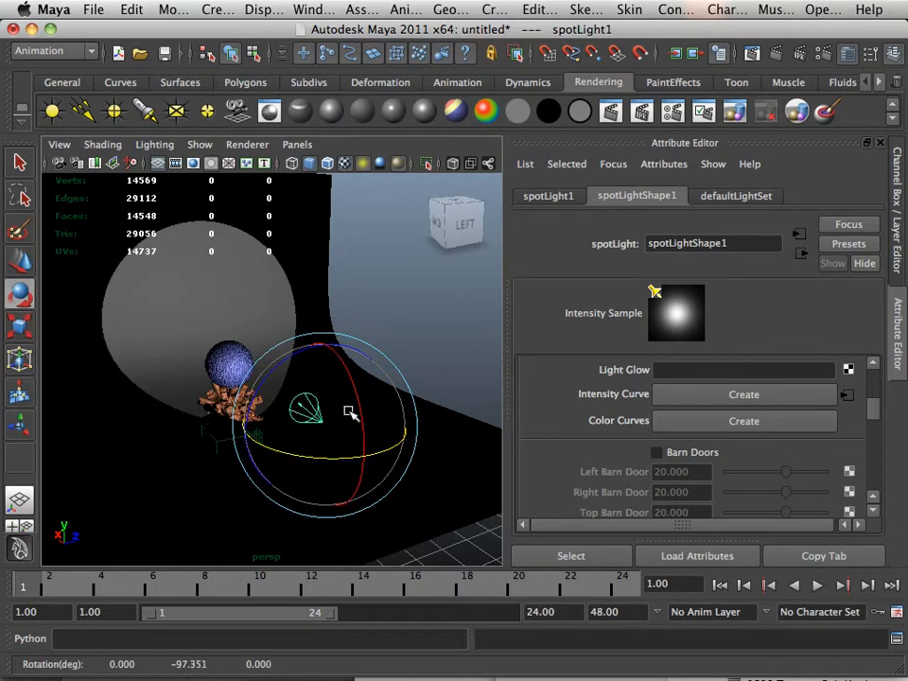
left_click_drag(360, 412, 357, 380)
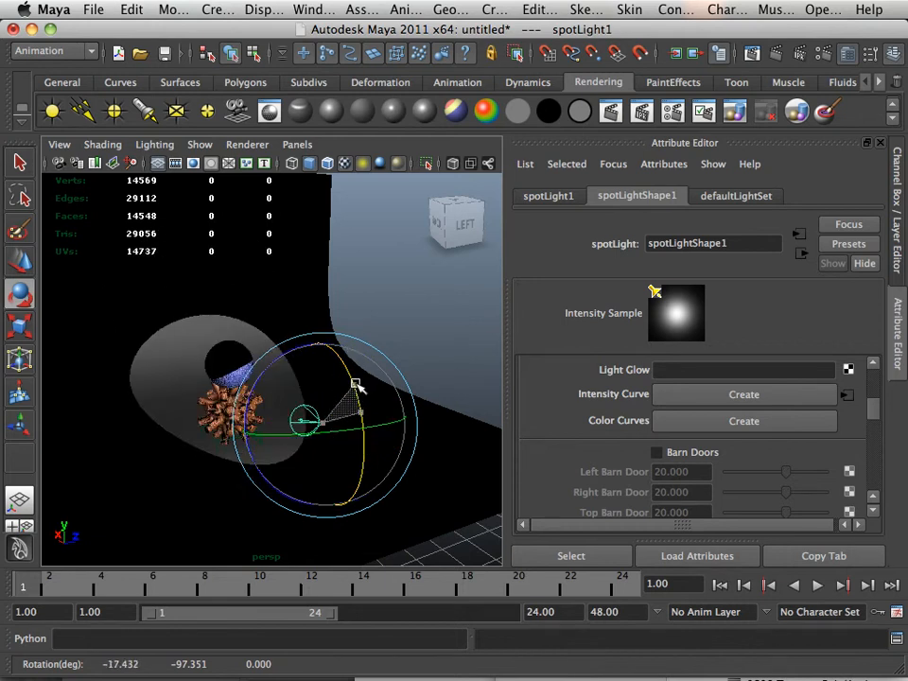
Pull the spotlight farther back from the props along its sideways axis and adjust its height
left_click(21, 331)
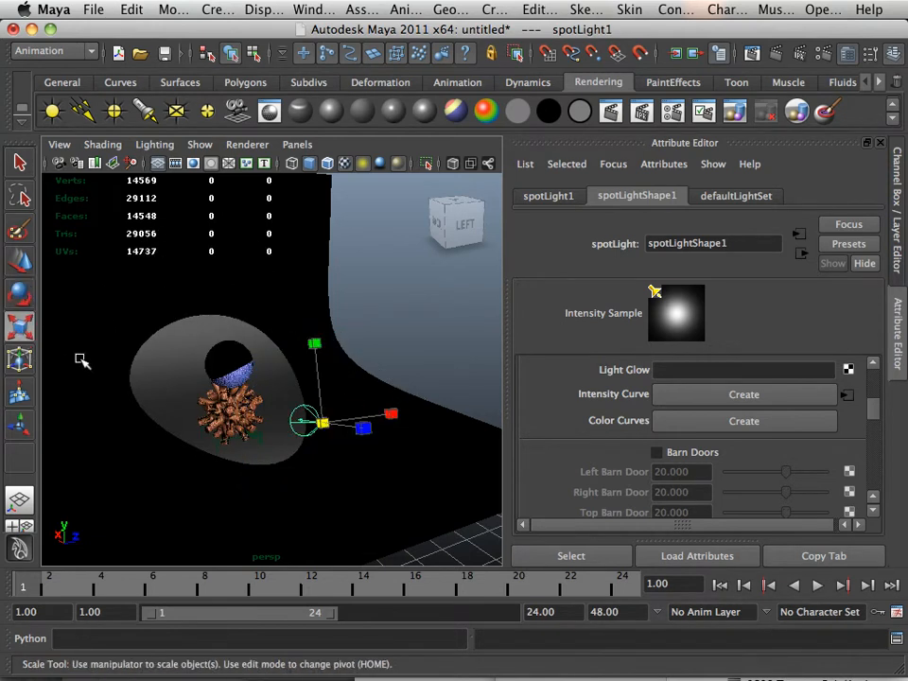
key("w")
left_click_drag(189, 380, 450, 415, "alt")
left_click(340, 384)
middle_click_drag(451, 415, 424, 371, "alt")
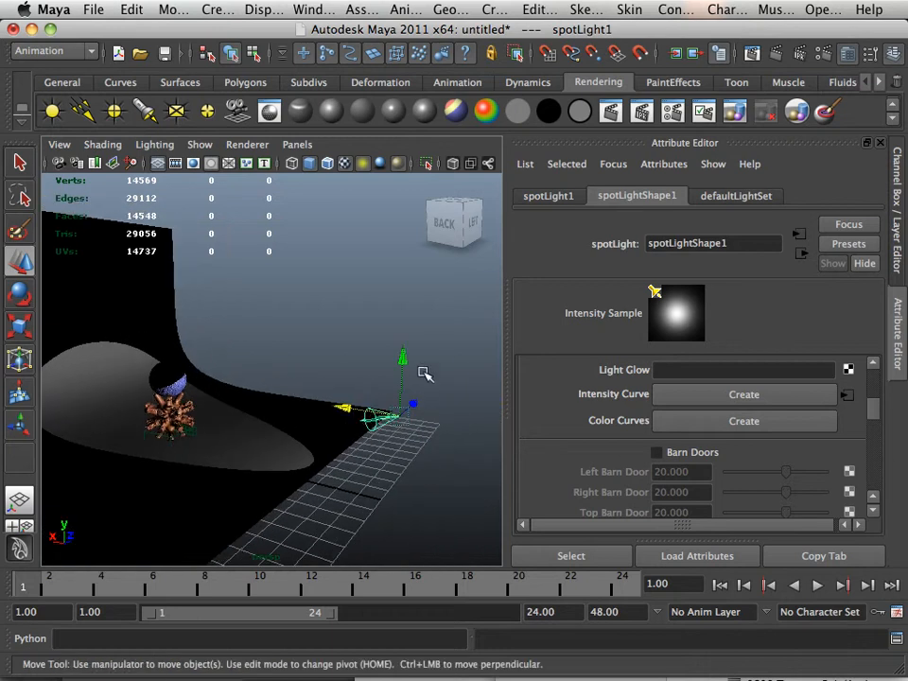
left_click_drag(400, 361, 230, 345)
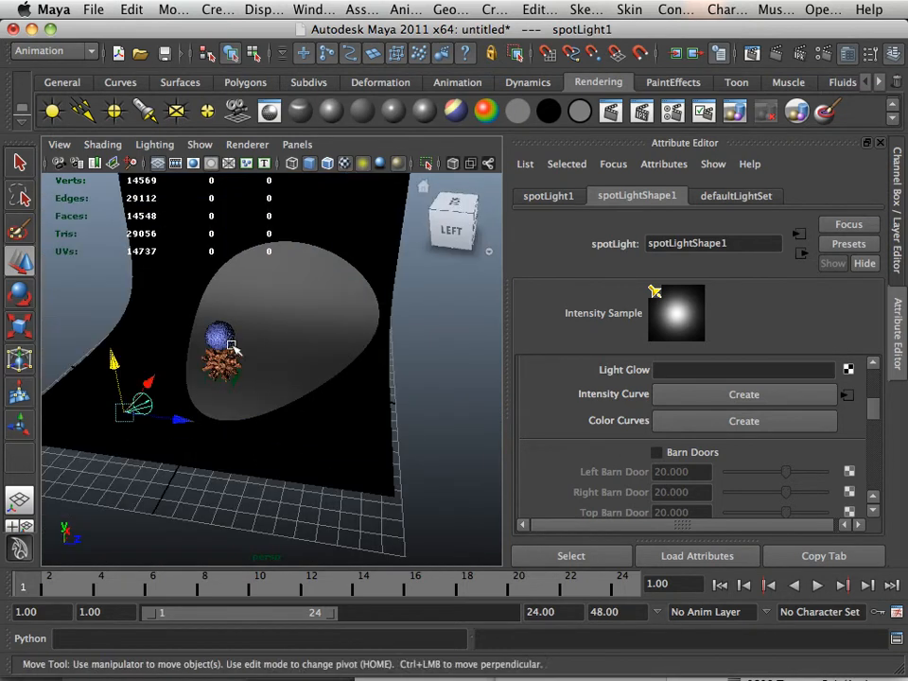
Rotate the spotlight around its vertical axis to cover the blue sphere and the orange prop with its beam
left_click(20, 294)
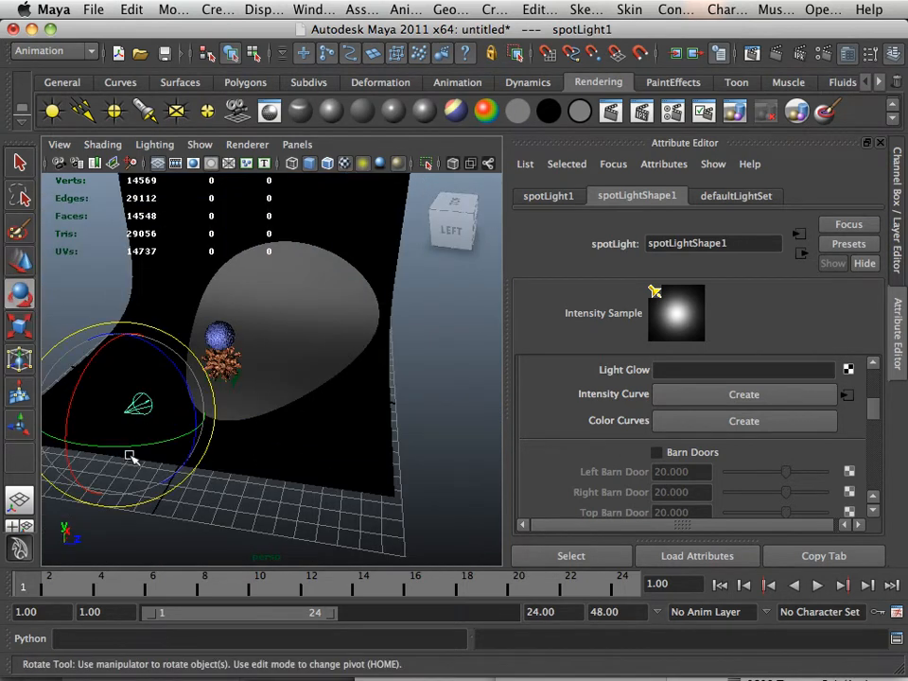
left_click_drag(132, 458, 288, 442)
right_click_drag(288, 442, 287, 440, "alt")
middle_click_drag(288, 440, 392, 438, "alt")
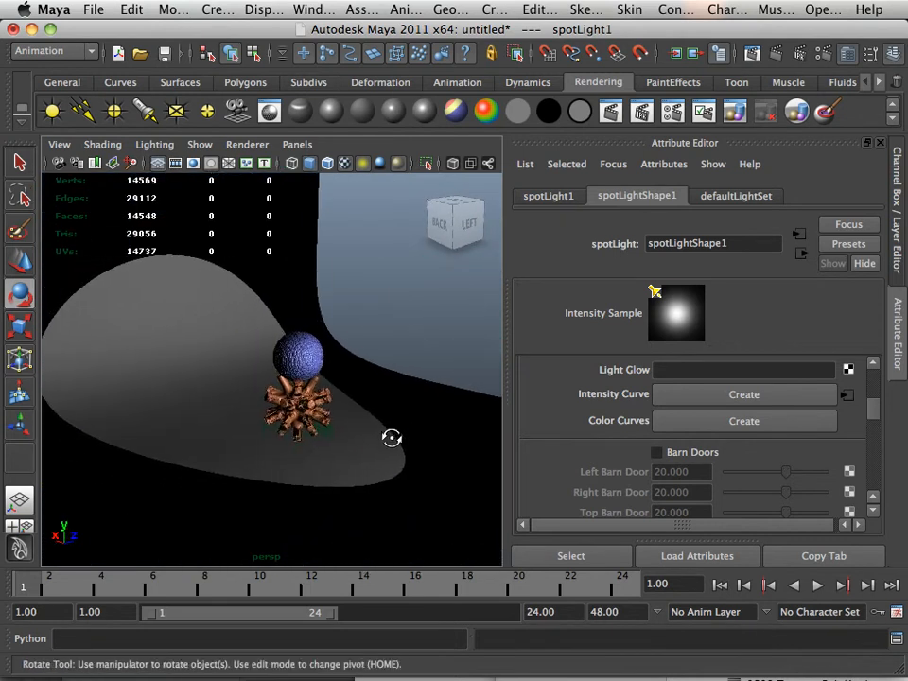
left_click_drag(391, 438, 475, 451, "alt")
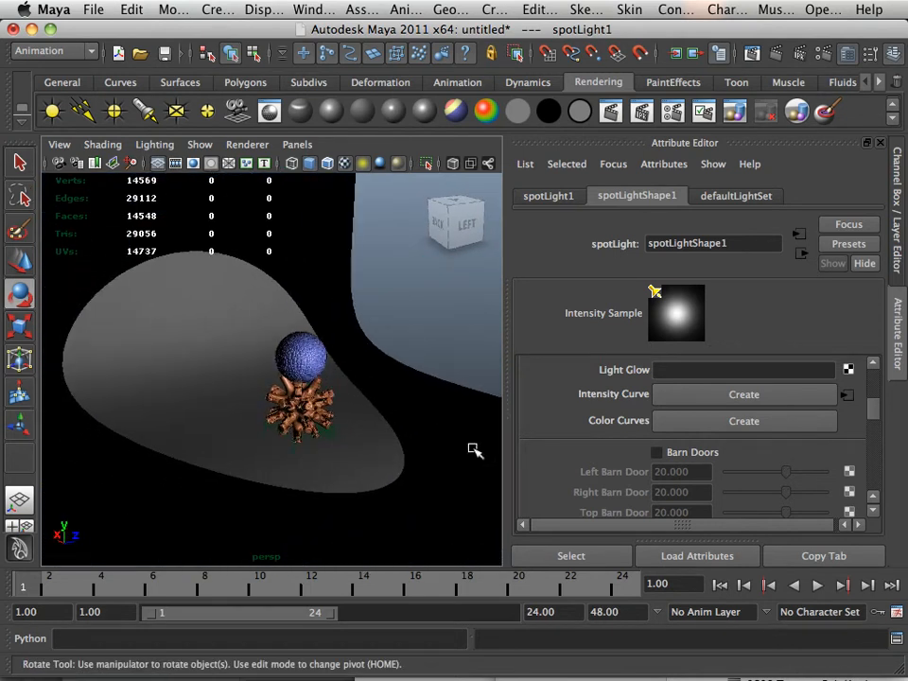
Enable Barn Doors on the spotlight and choose the Look Through Barn Doors light manipulator
left_click(656, 453)
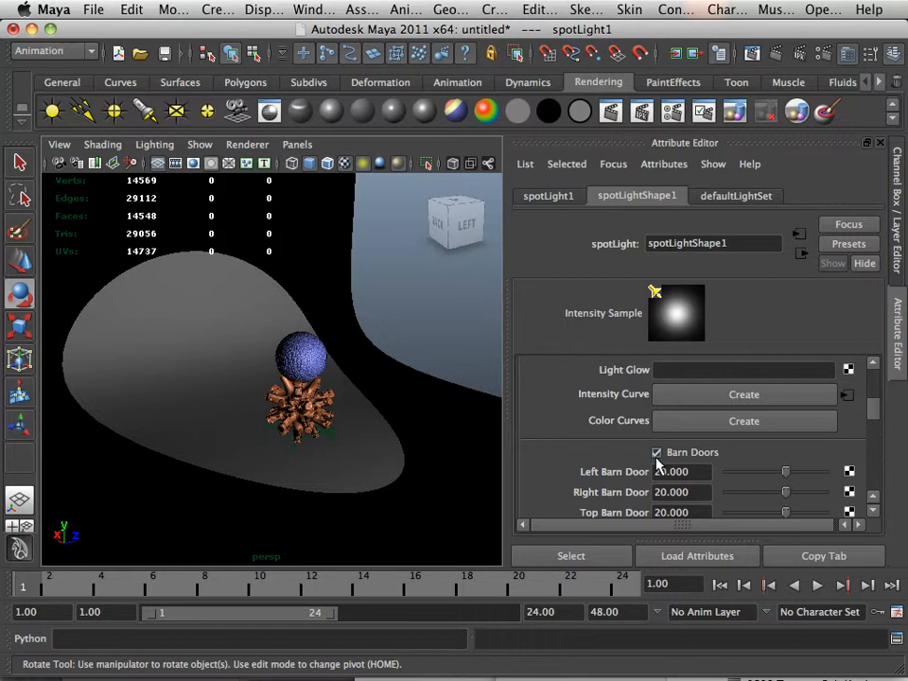
left_click(218, 9)
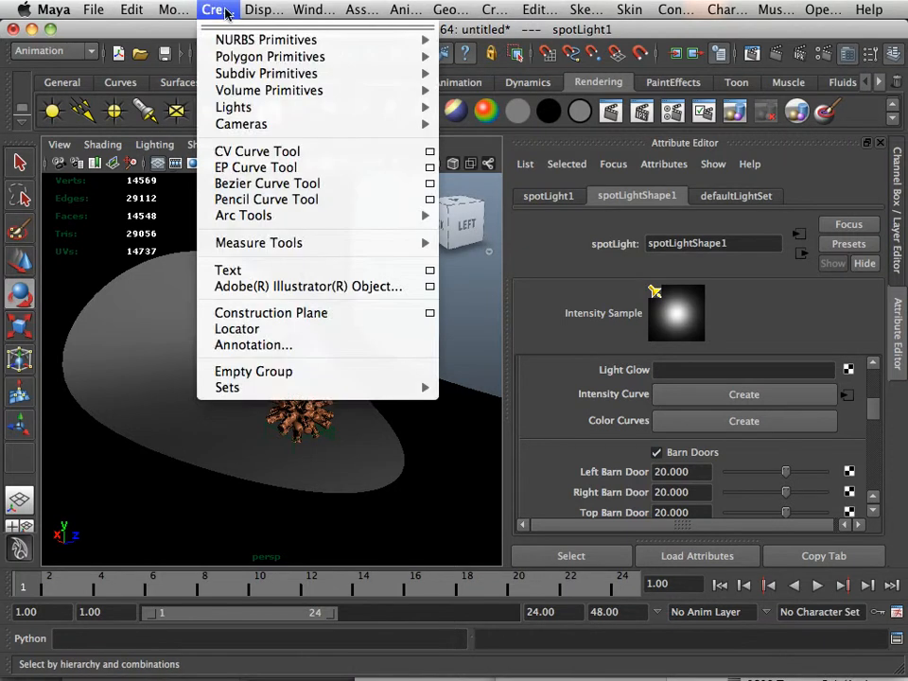
mouse_move(269, 11)
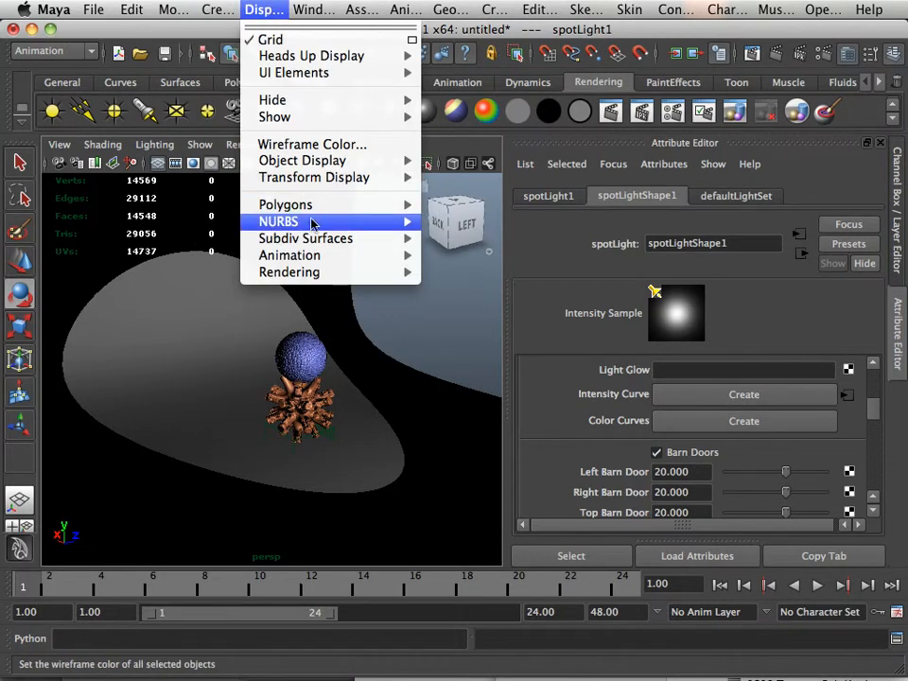
mouse_move(313, 274)
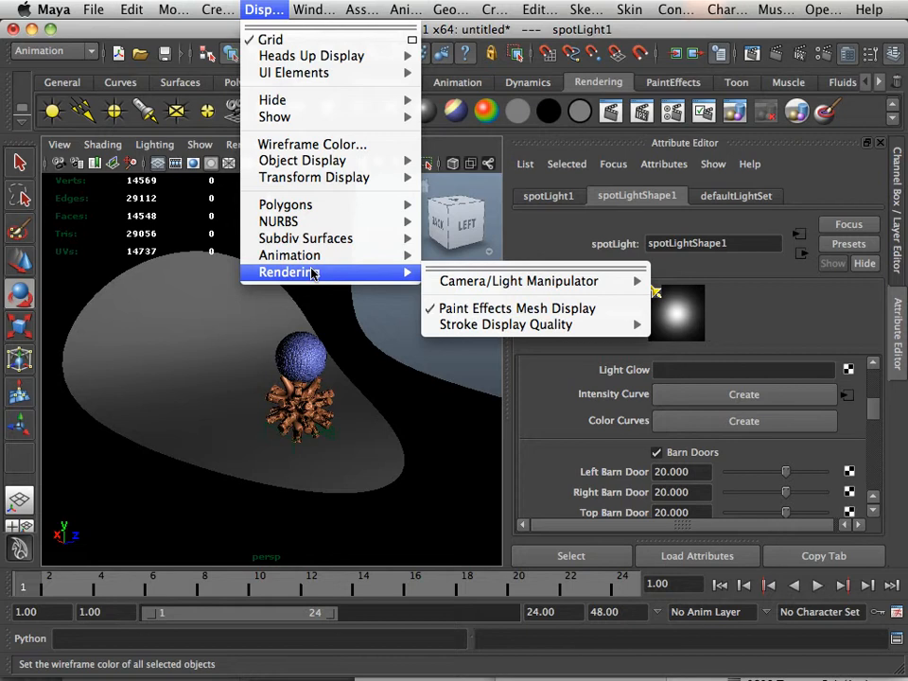
mouse_move(490, 282)
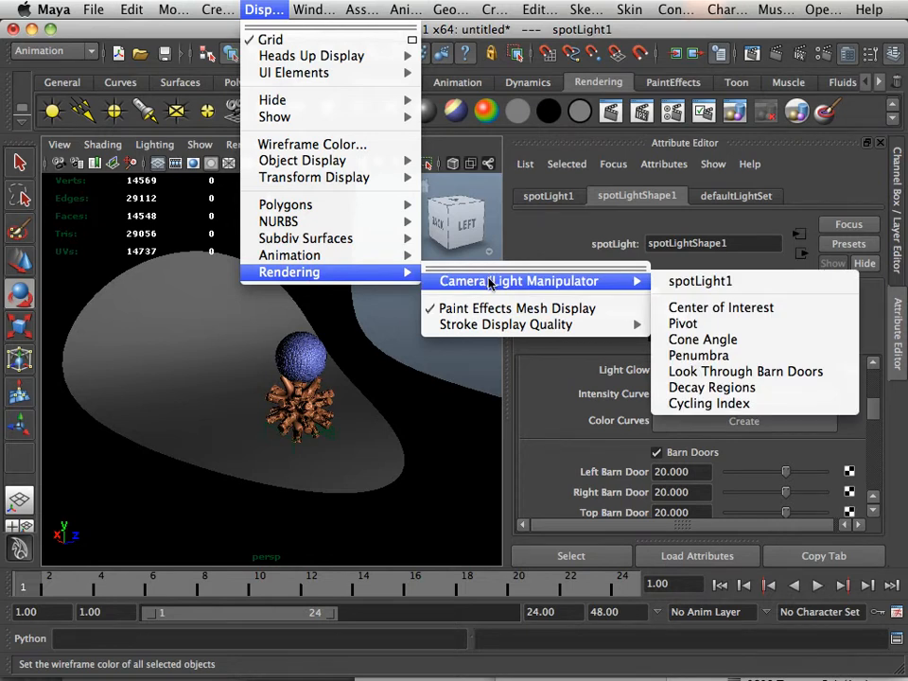
left_click(686, 372)
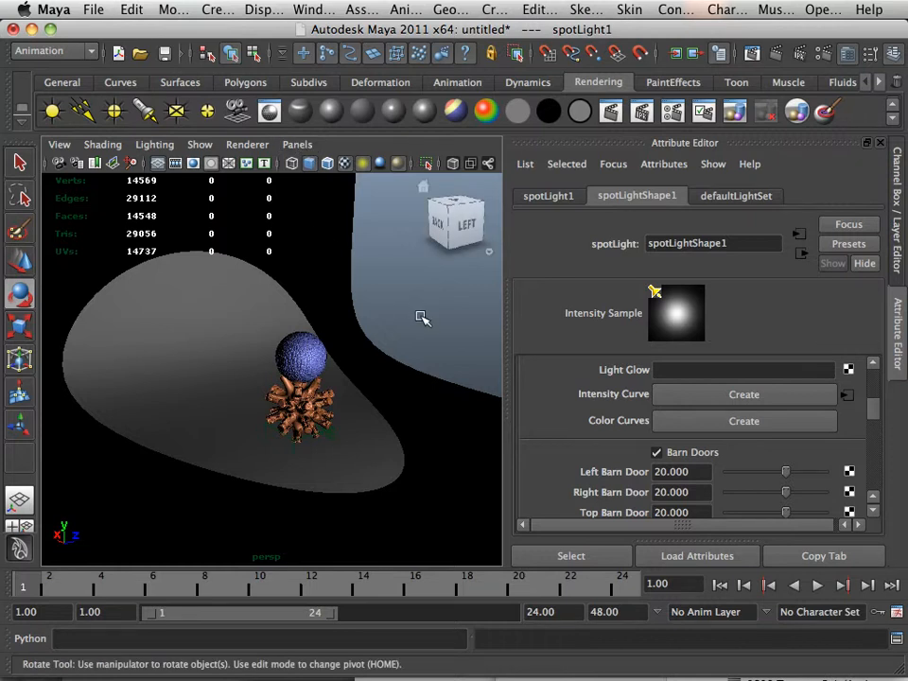
Look through the selected spotlight as a camera, with the whole light cone and its barn door lines in view
right_click_drag(421, 322, 323, 308, "alt")
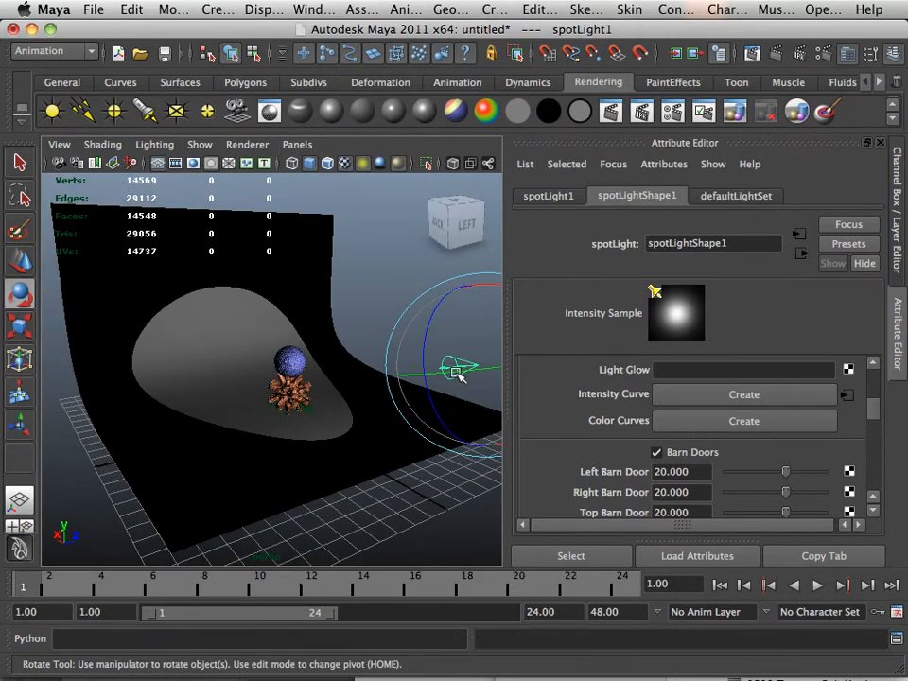
left_click(295, 145)
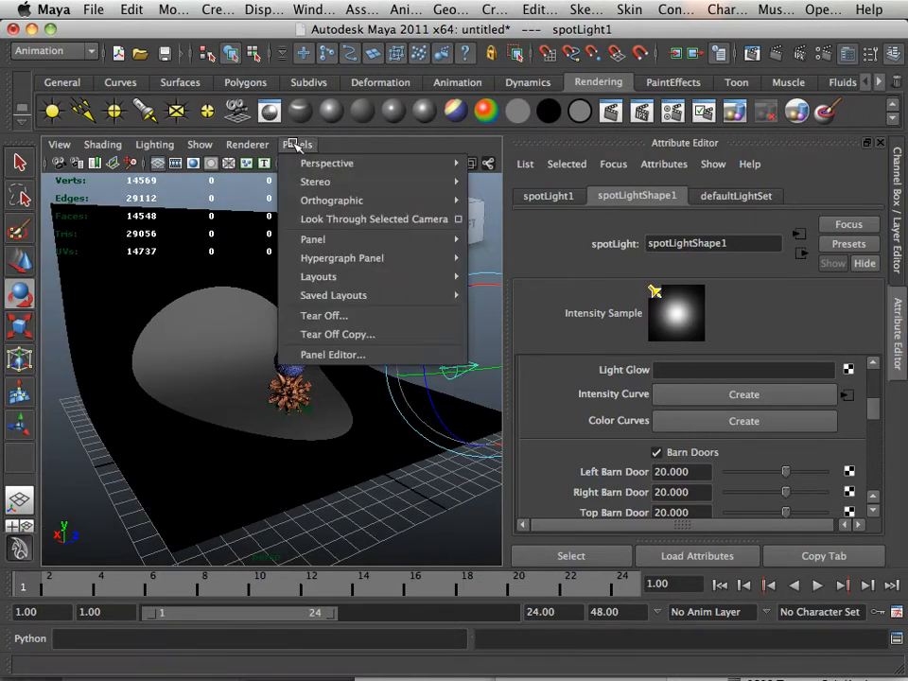
left_click(333, 227)
scroll(330, 227, "up", 2)
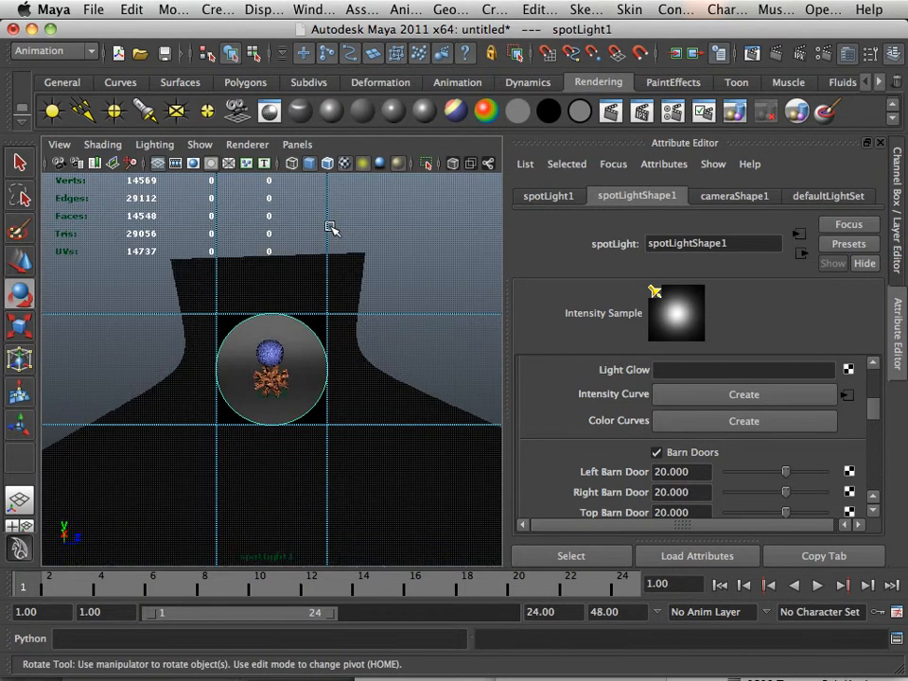
scroll(330, 228, "down", 1)
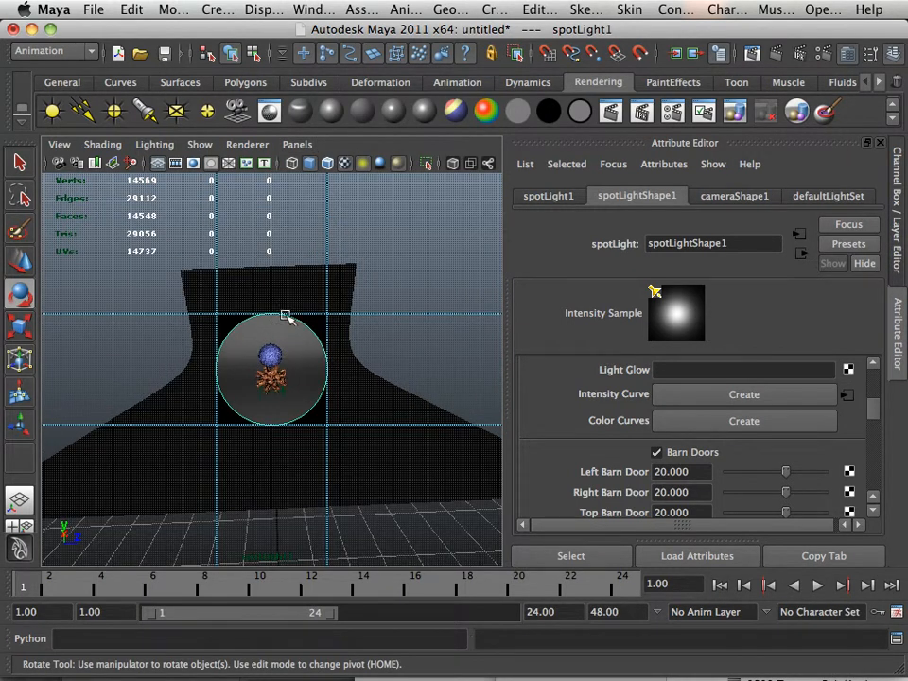
Set the left and right barn doors to 9.082, the top one to 15.688 and the bottom one to 12.385
mouse_move(786, 472)
left_mouse_down()
mouse_move(770, 471)
mouse_move(780, 474)
left_mouse_up()
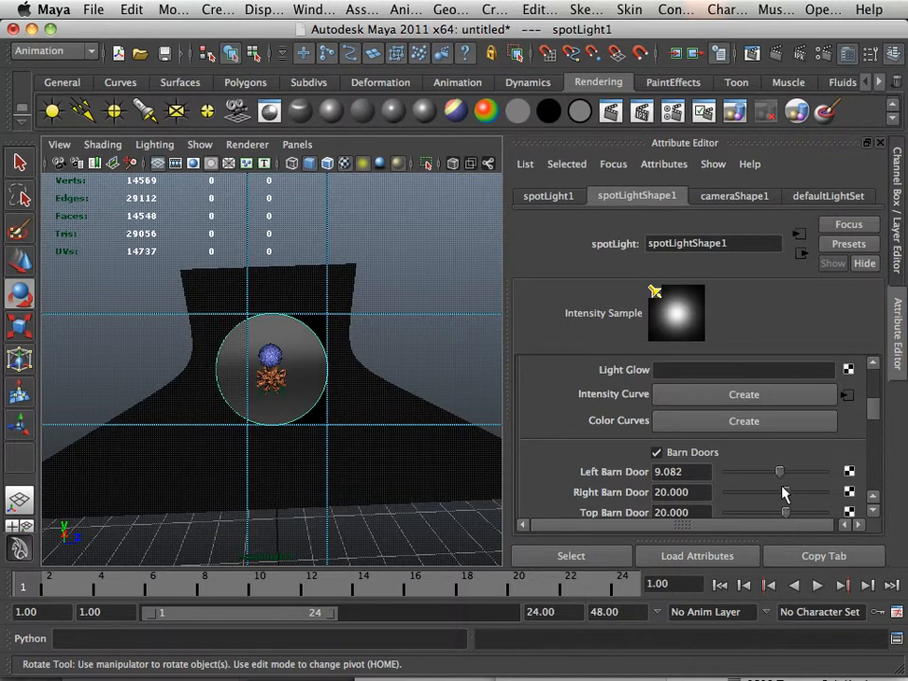
mouse_move(785, 499)
left_mouse_down()
mouse_move(786, 481)
mouse_move(782, 498)
left_mouse_up()
scroll(807, 488, "down", 1)
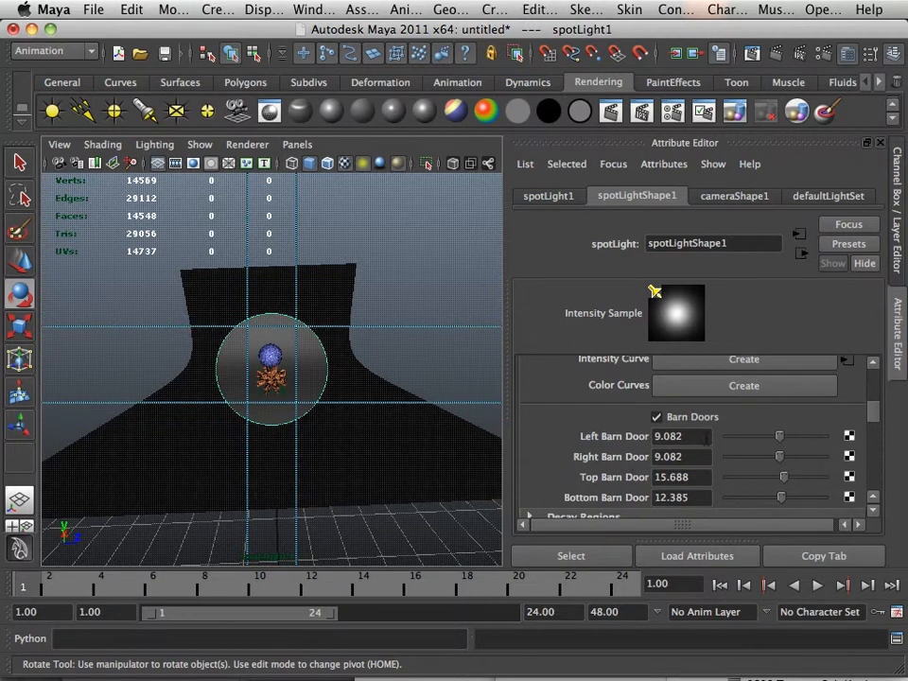
scroll(707, 443, "down", 1)
scroll(707, 443, "up", 2)
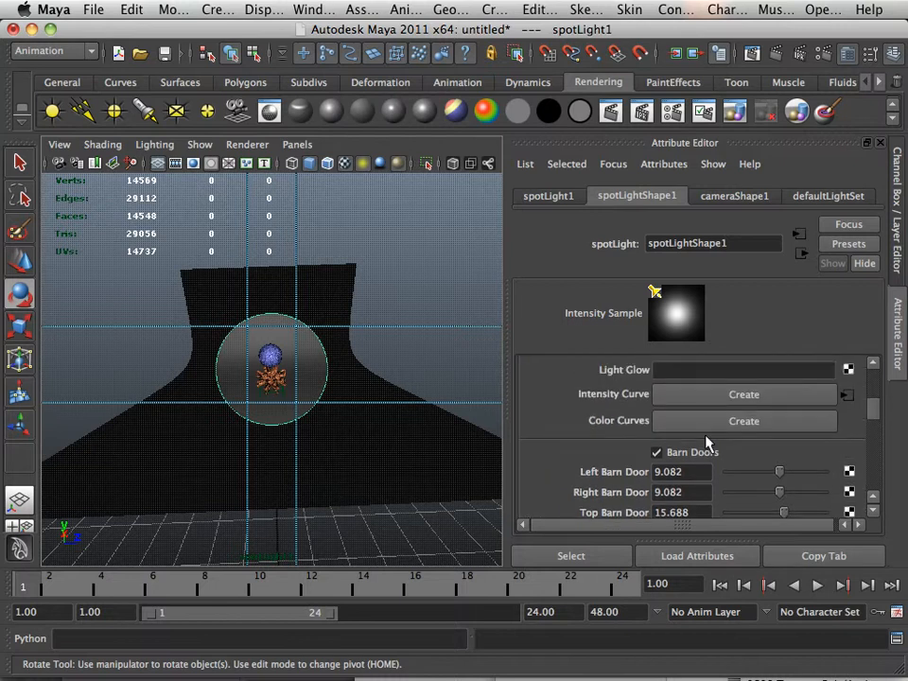
scroll(708, 443, "up", 6)
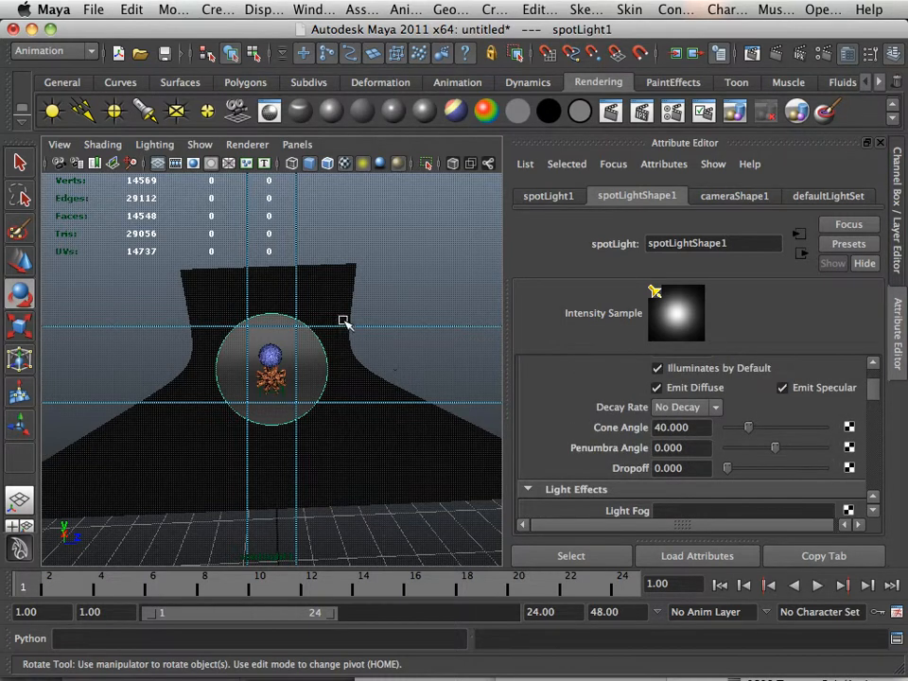
Return to the persp camera view and render the frame to check the barn door cropping
left_click(297, 144)
mouse_move(435, 164)
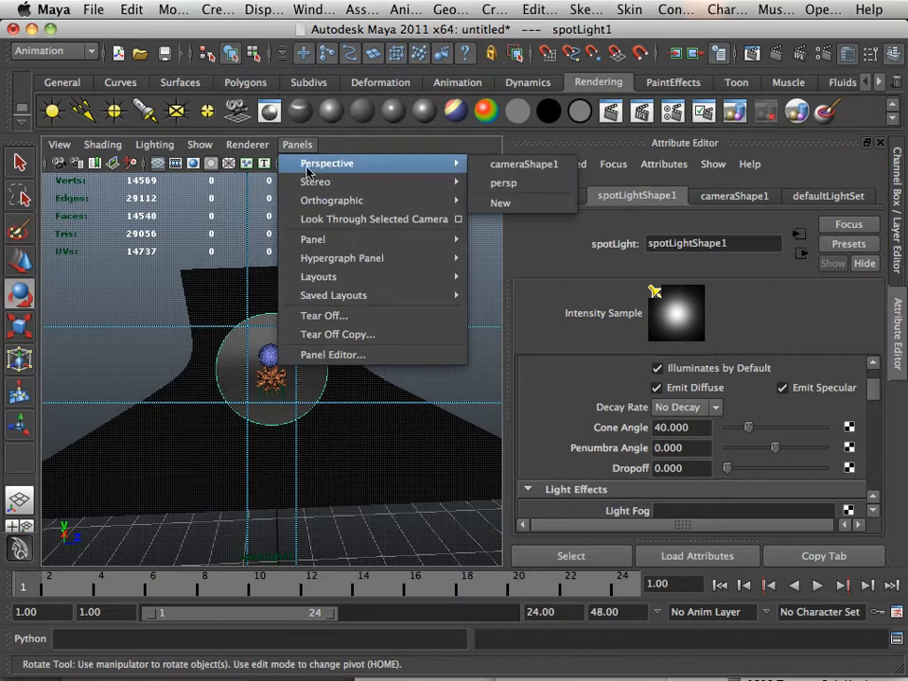
left_click(526, 183)
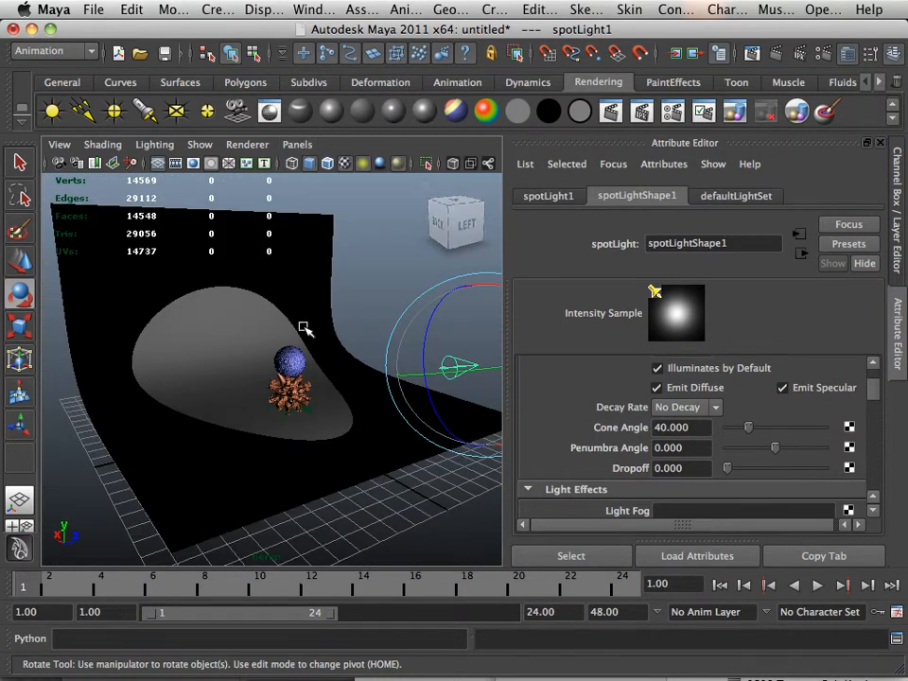
left_click(610, 113)
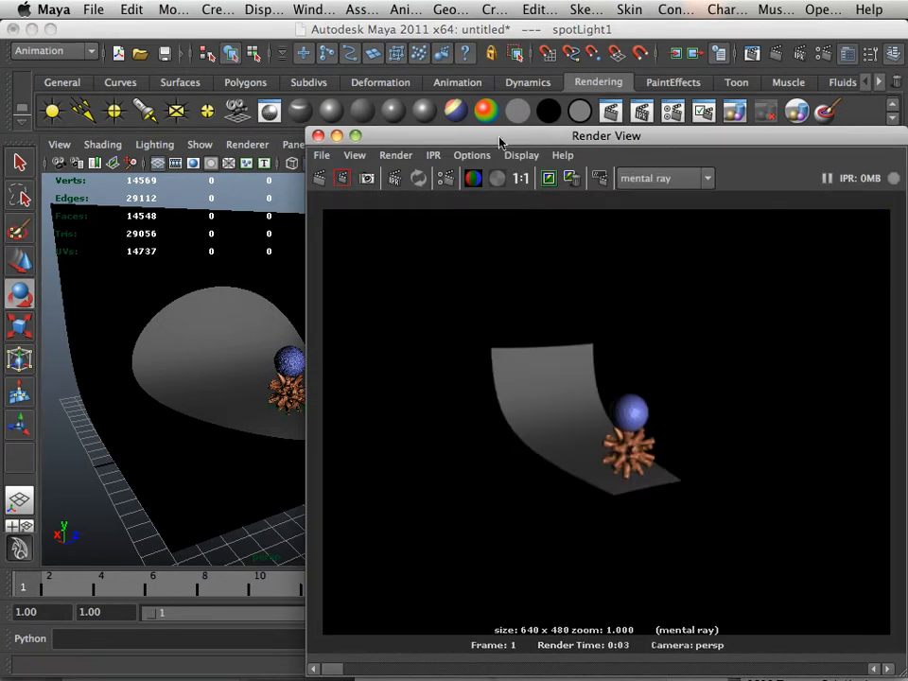
left_click_drag(498, 138, 317, 93)
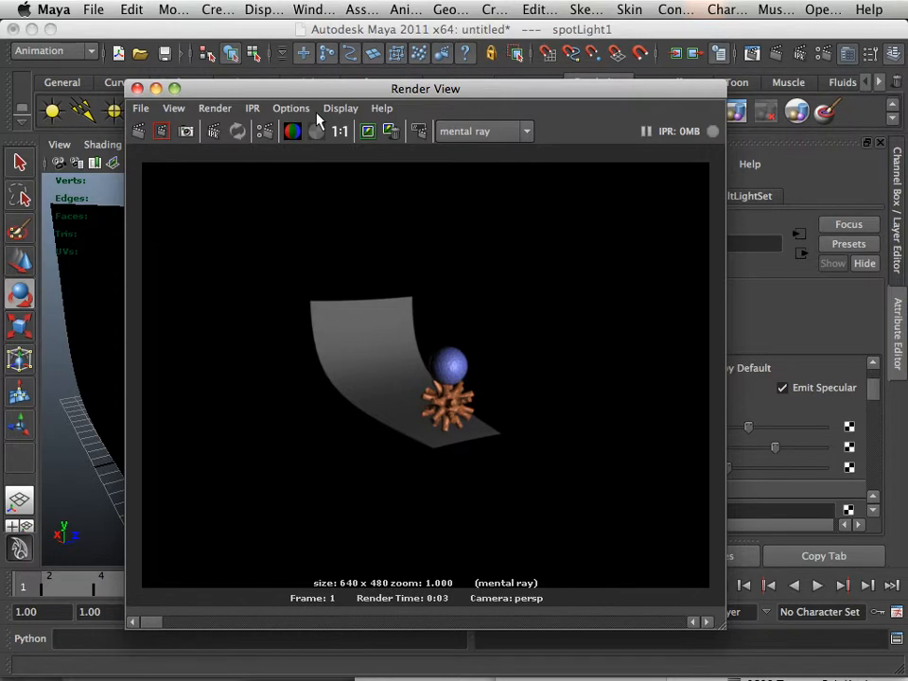
left_click(137, 89)
Enable Use Ray Trace Shadows for the spotlight and render the frame to check the shadows
scroll(712, 437, "down", 10)
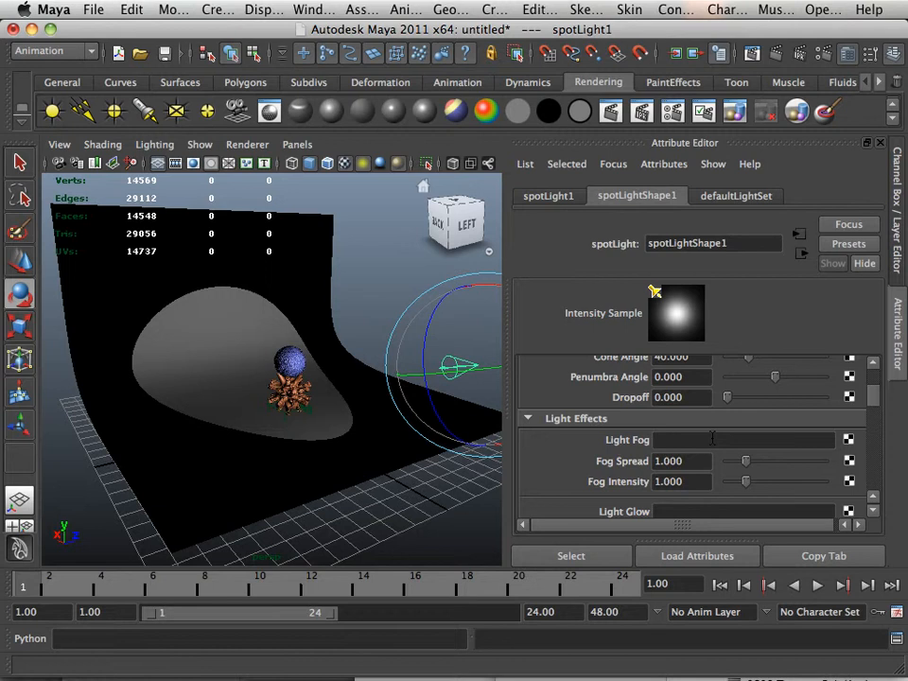
scroll(711, 437, "down", 10)
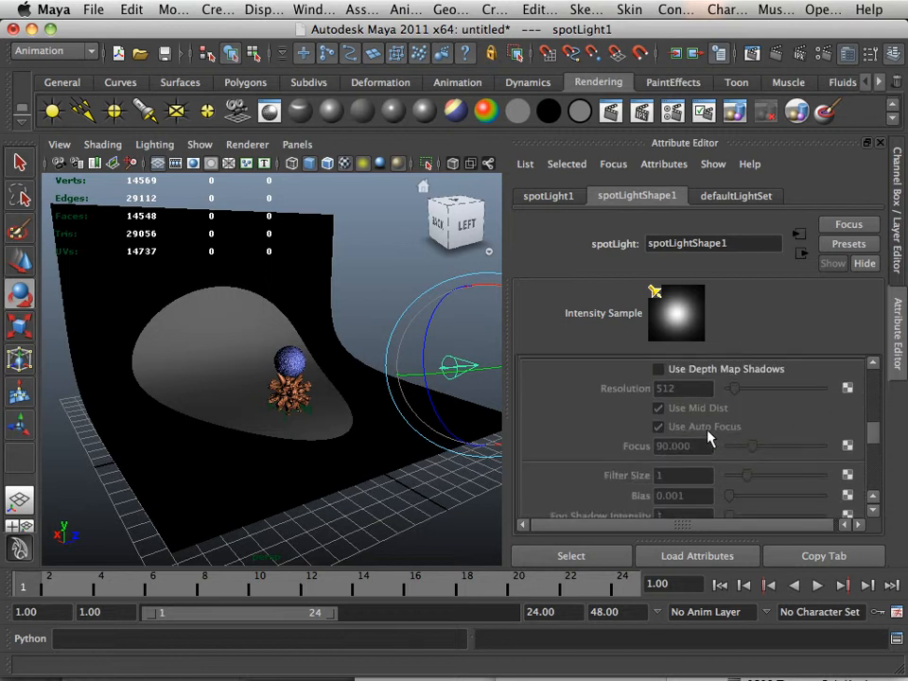
scroll(698, 430, "down", 3)
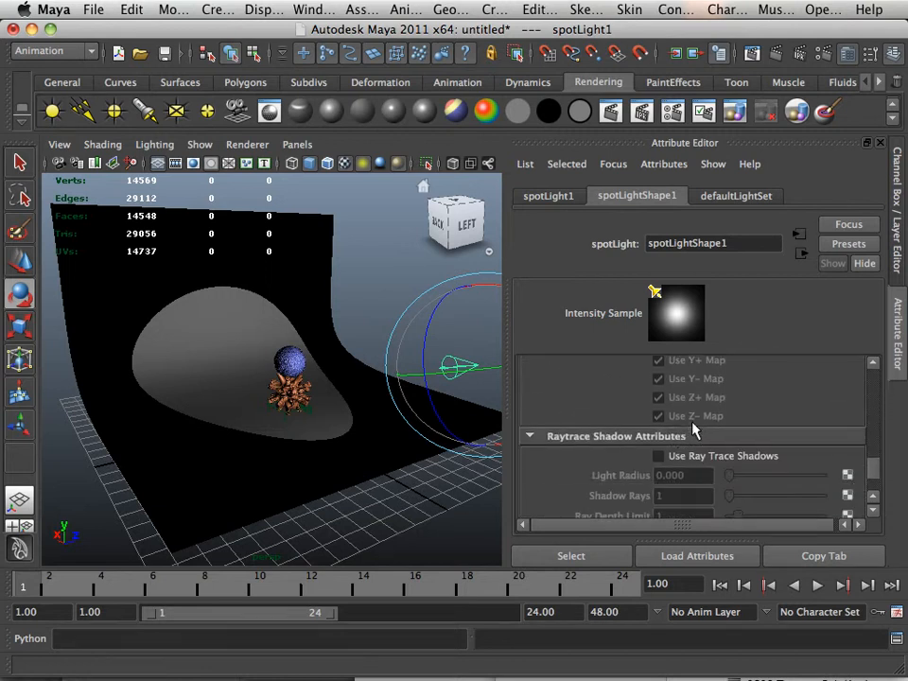
left_click(613, 113)
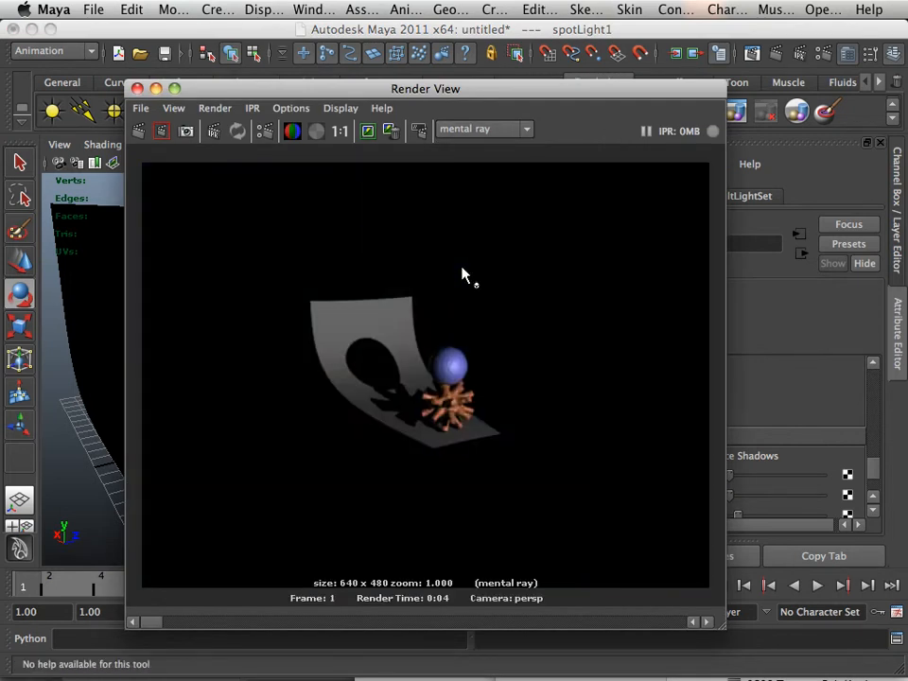
left_click(137, 89)
Frame the blue sphere and the orange prop more closely in the perspective view
left_click_drag(277, 346, 308, 352, "alt")
right_click_drag(307, 352, 388, 377, "alt")
mouse_move(388, 376)
left_mouse_down("alt")
mouse_move(399, 380)
mouse_move(393, 376)
left_mouse_up("alt")
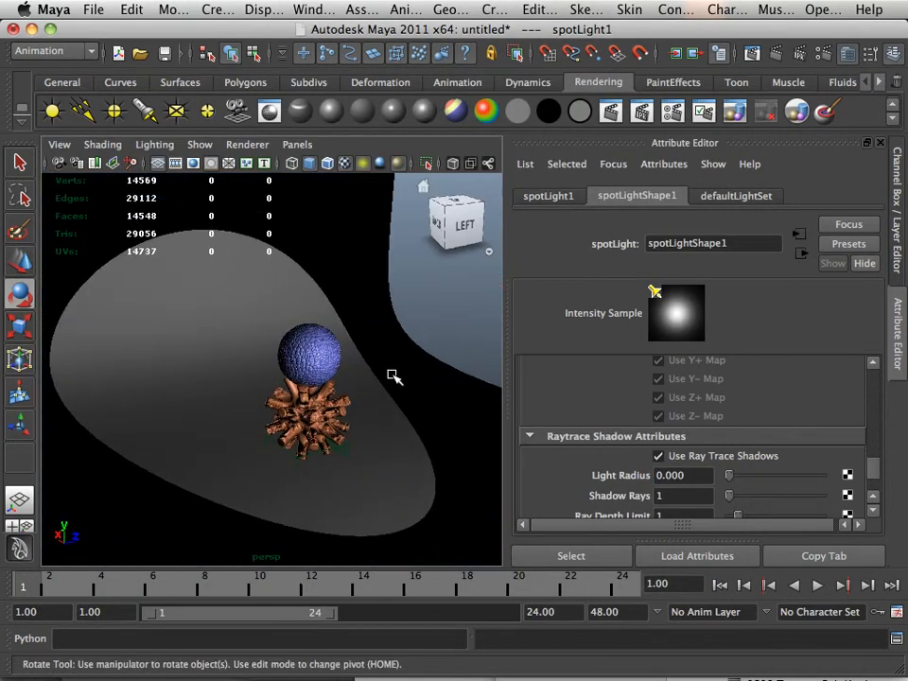
middle_click_drag(393, 377, 336, 346, "alt")
left_click_drag(336, 345, 336, 341, "alt")
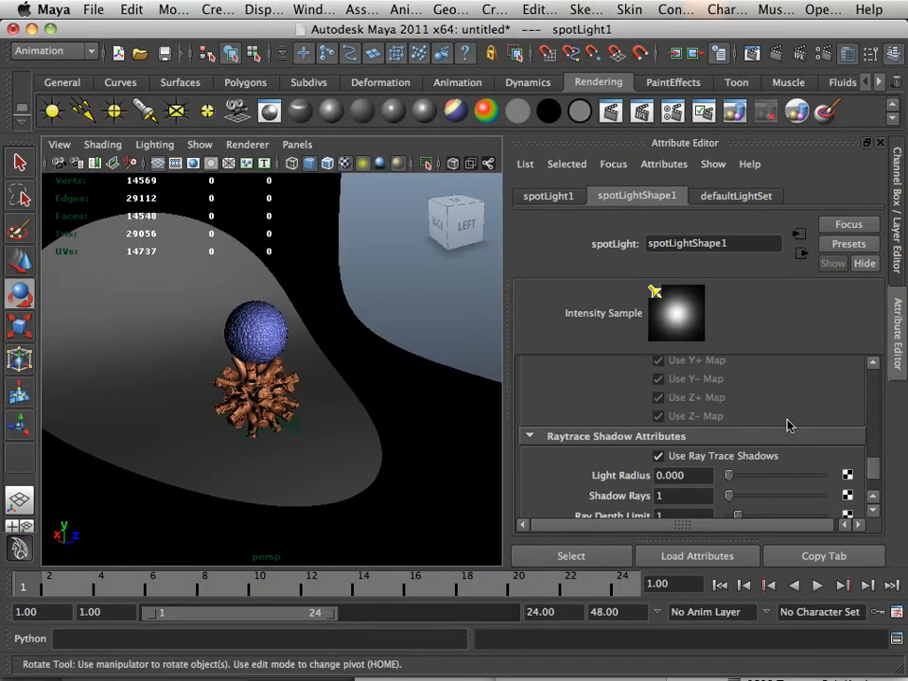
Examine the spotlight's shadow and barn door attributes and expand the Decay Regions section to view its three regions
scroll(790, 426, "down", 5)
scroll(789, 424, "up", 7)
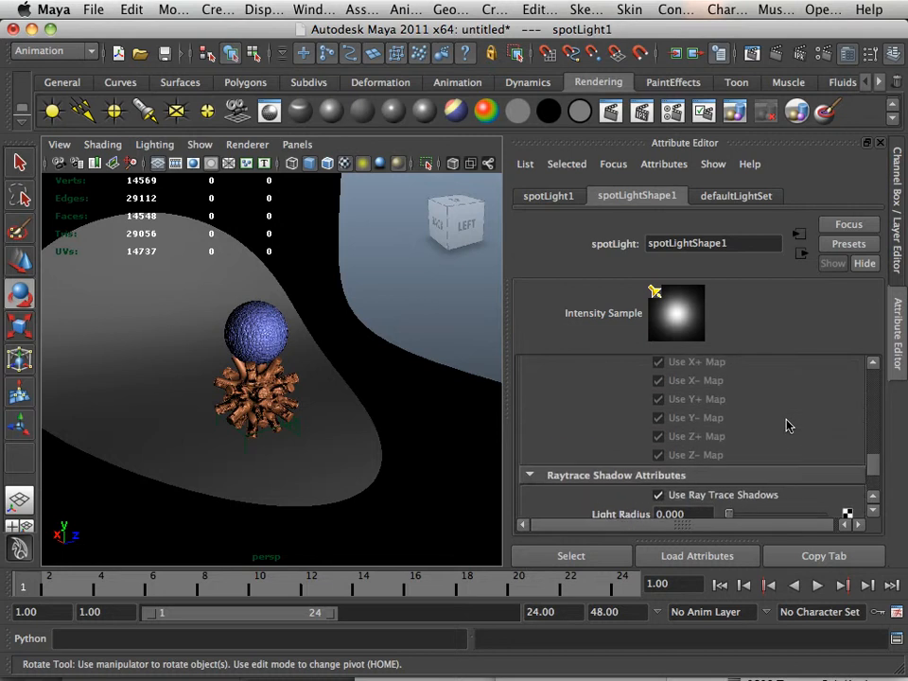
scroll(787, 425, "up", 8)
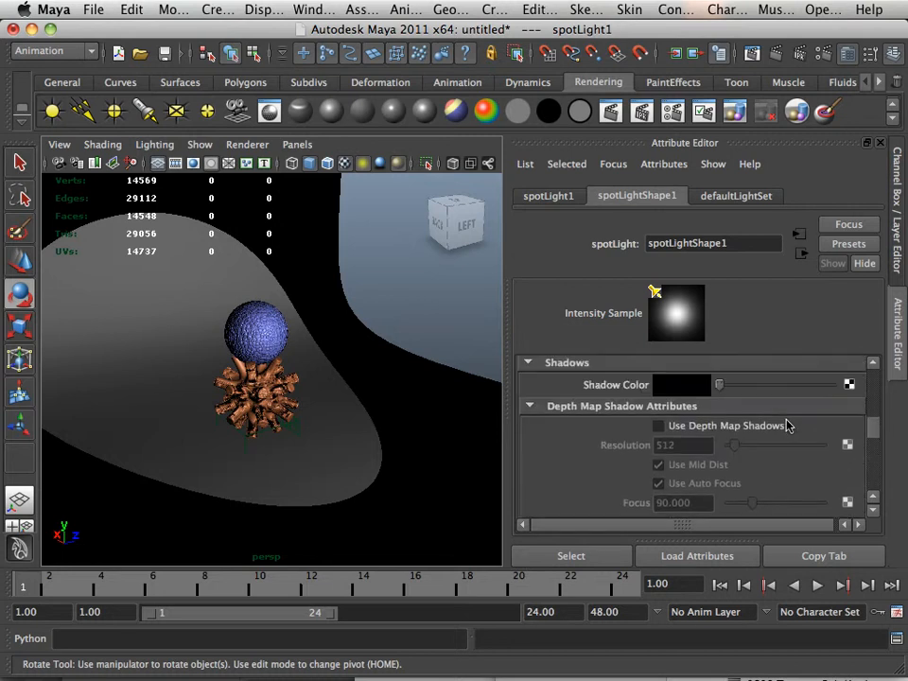
scroll(787, 425, "up", 1)
scroll(786, 426, "up", 6)
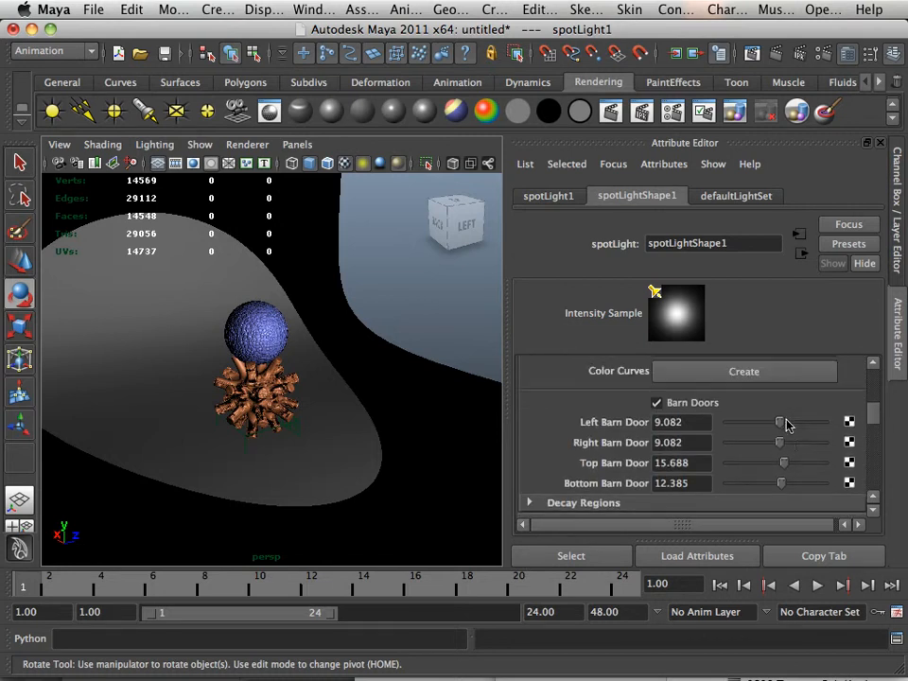
scroll(787, 426, "down", 6)
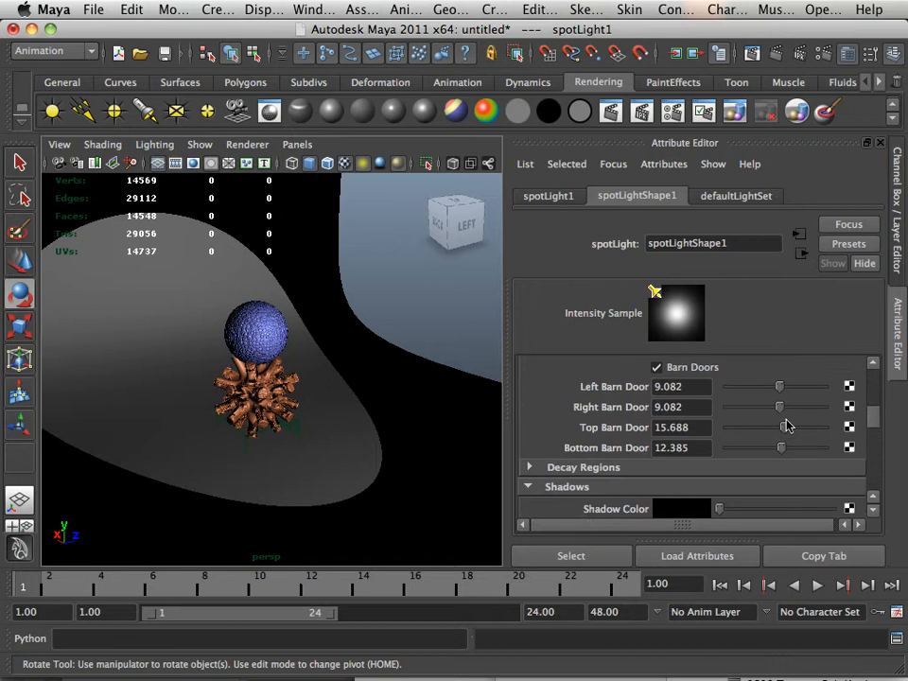
left_click(529, 432)
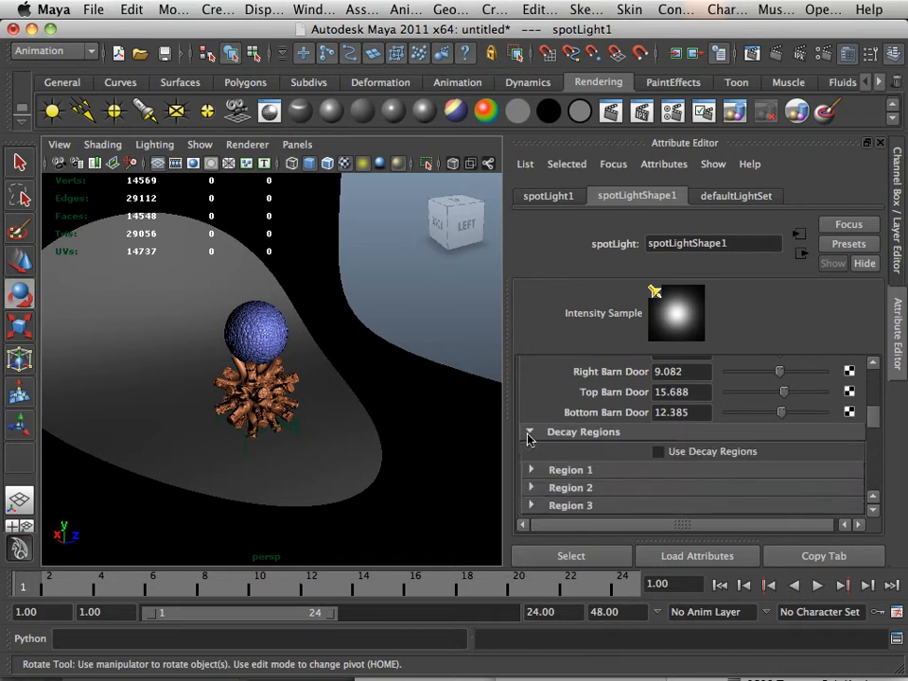
scroll(528, 435, "down", 5)
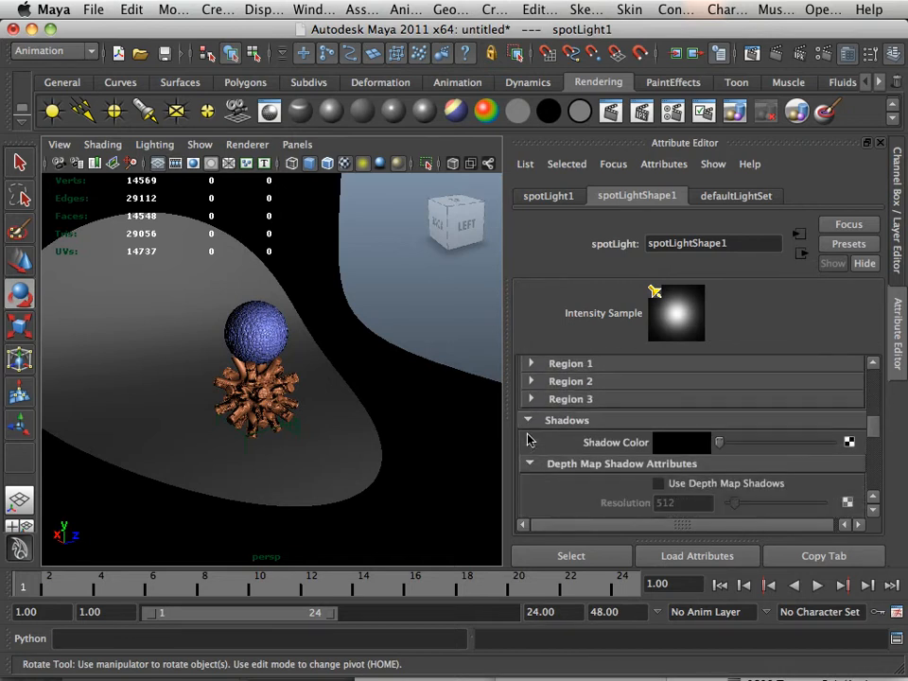
Expand the spotlight's Fur Shading/Shadowing and mental ray sections and examine the Area Light and Caustic and Global Illumination settings
scroll(528, 438, "down", 6)
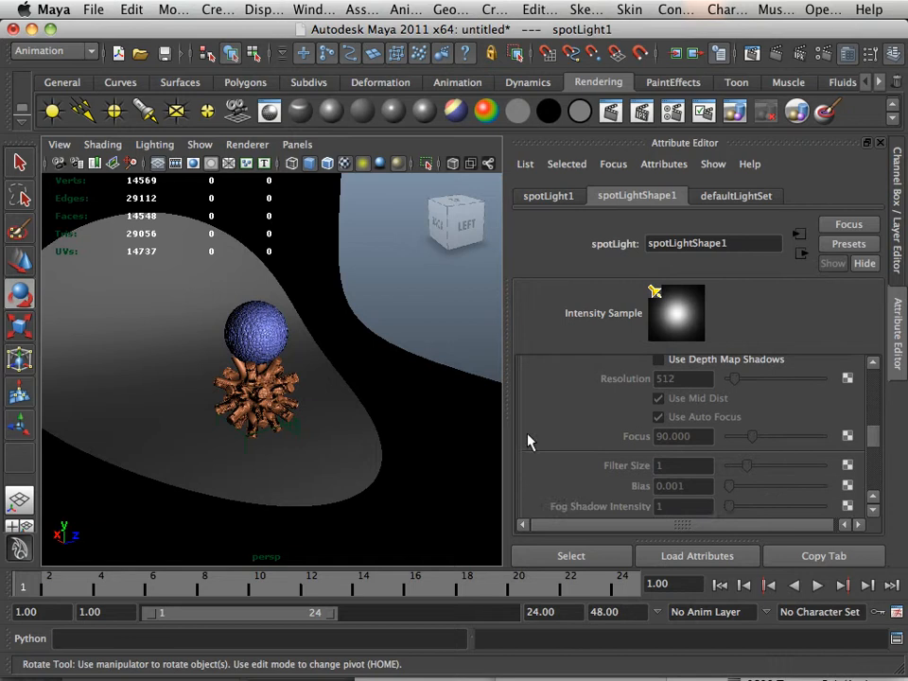
scroll(528, 435, "down", 6)
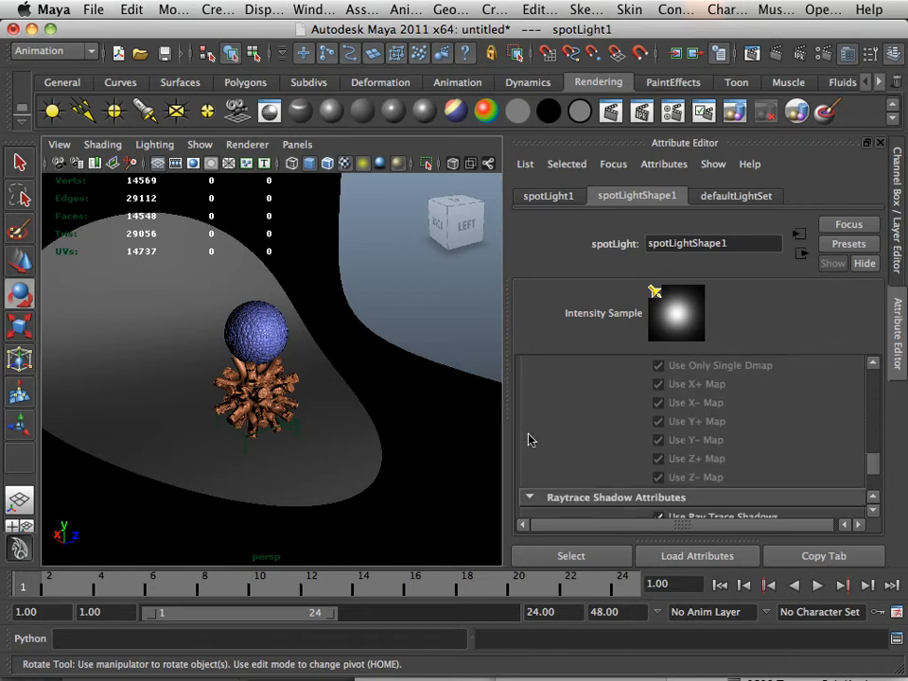
scroll(528, 438, "down", 2)
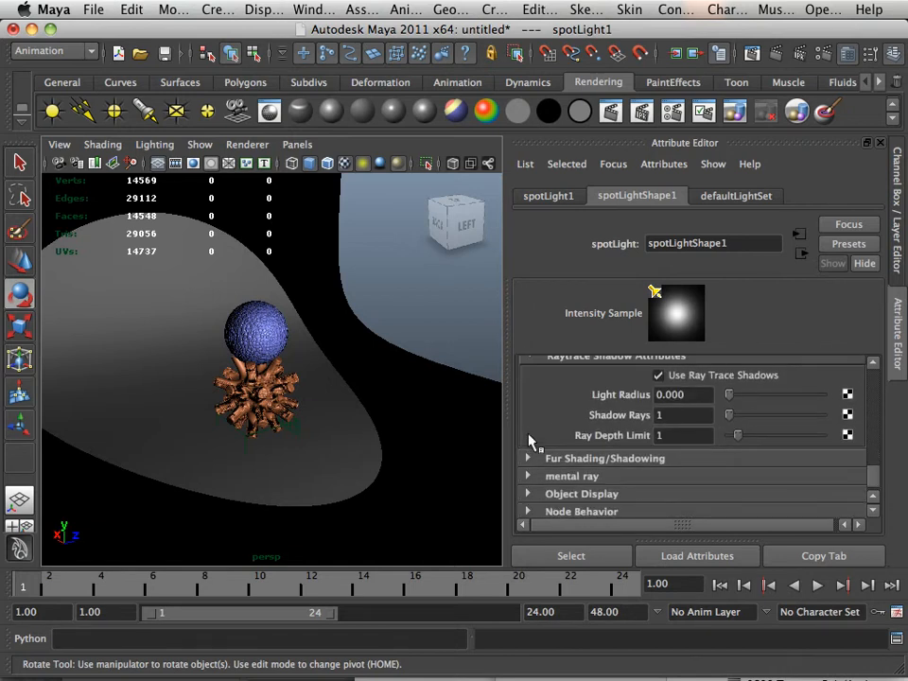
scroll(530, 440, "down", 1)
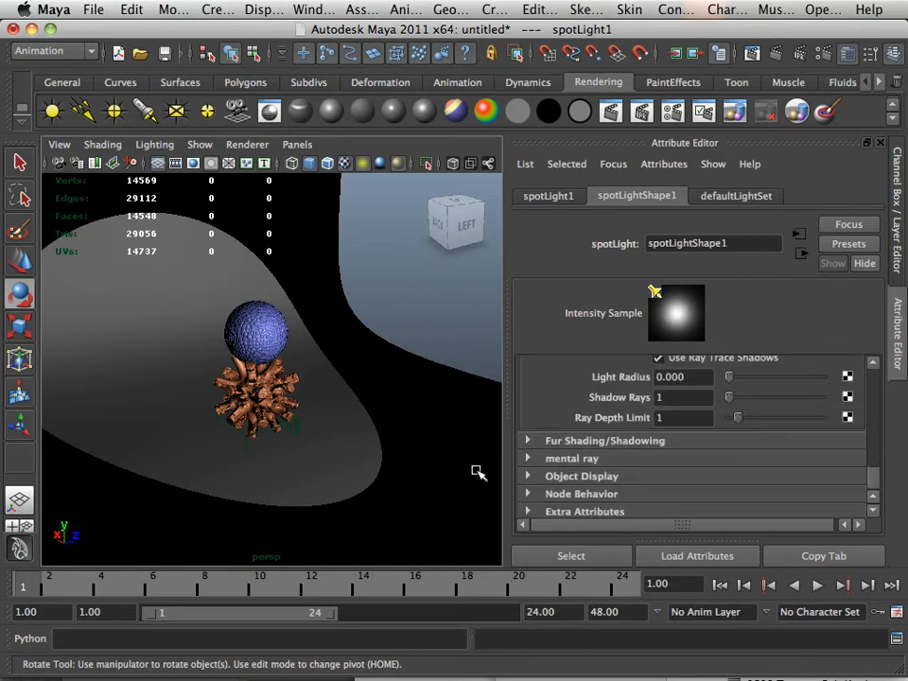
left_click(530, 442)
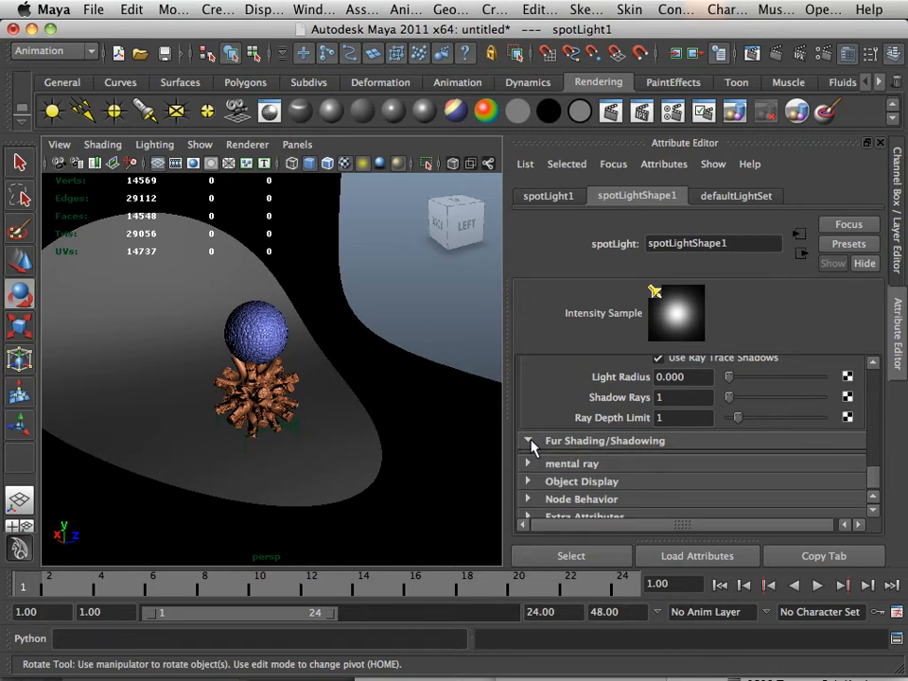
left_click(587, 465)
scroll(563, 460, "down", 3)
scroll(563, 459, "down", 8)
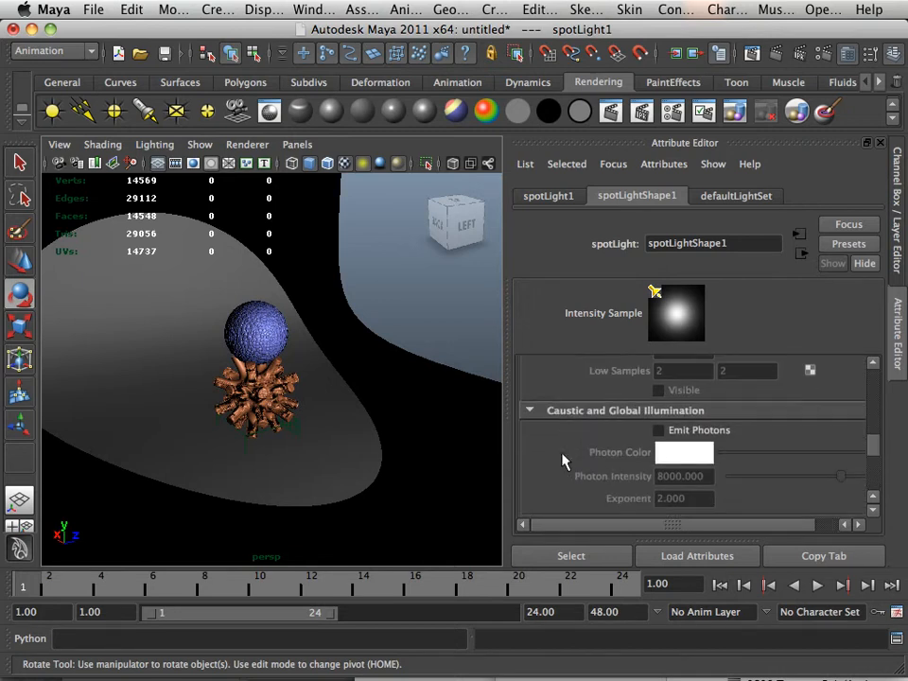
scroll(783, 502, "up", 2)
scroll(782, 501, "up", 4)
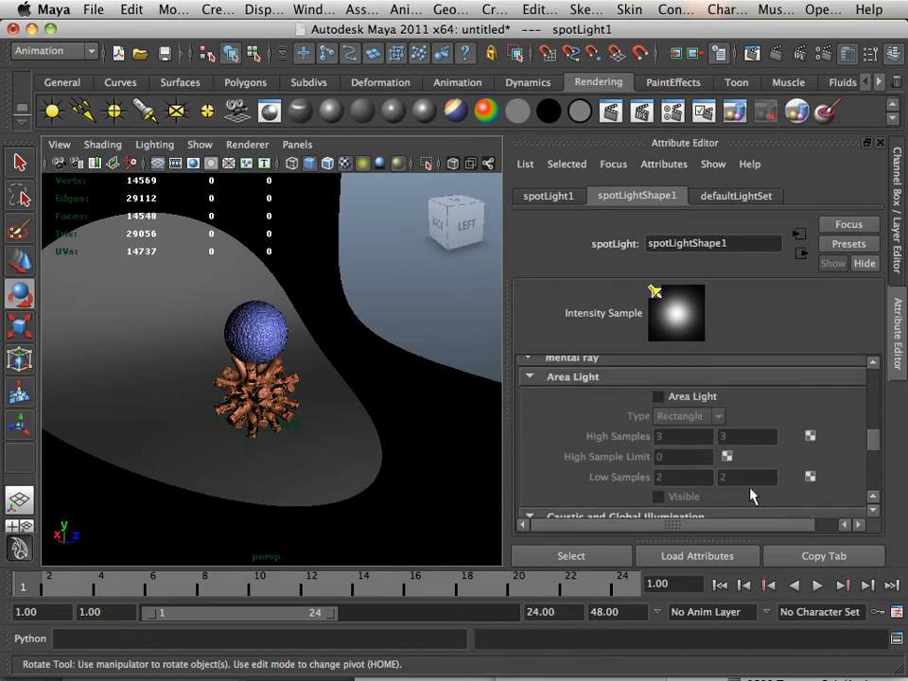
Review the spotlight's attributes from the raytrace and depth map shadows through Light Effects back to the basic Spot Light Attributes
scroll(735, 456, "up", 8)
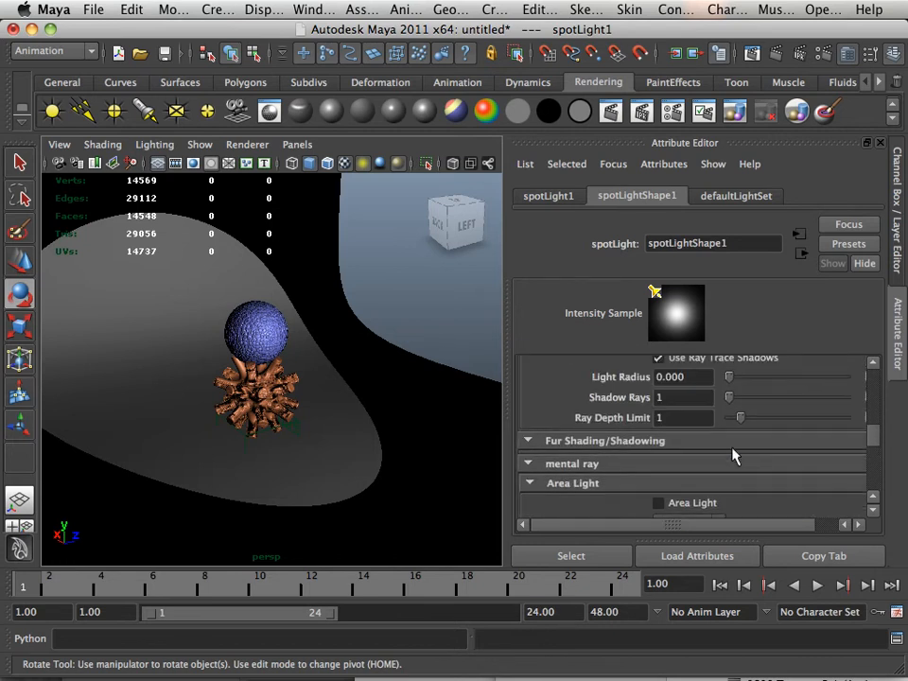
scroll(735, 461, "up", 2)
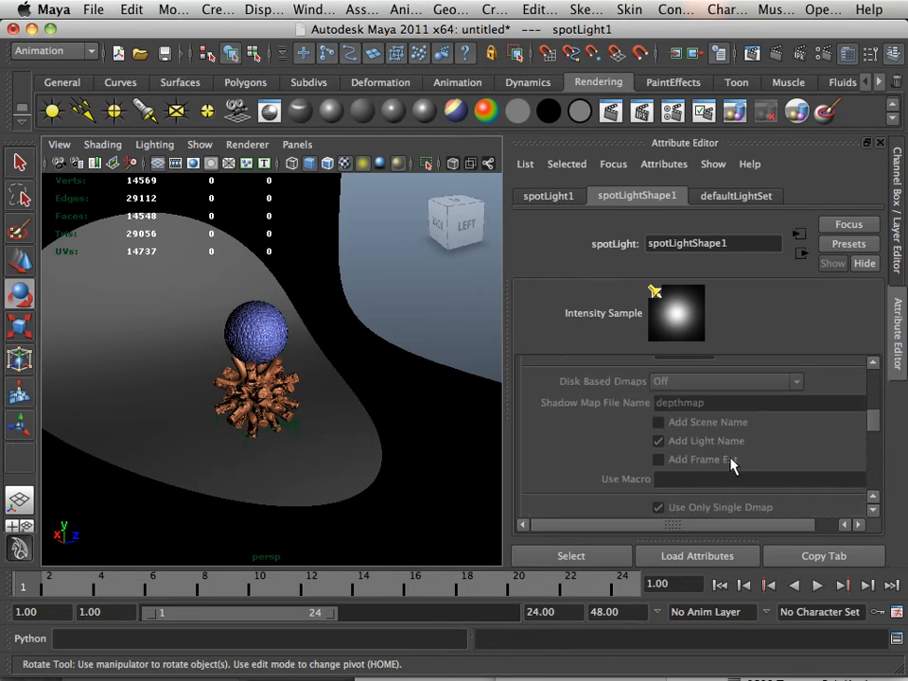
scroll(728, 464, "up", 6)
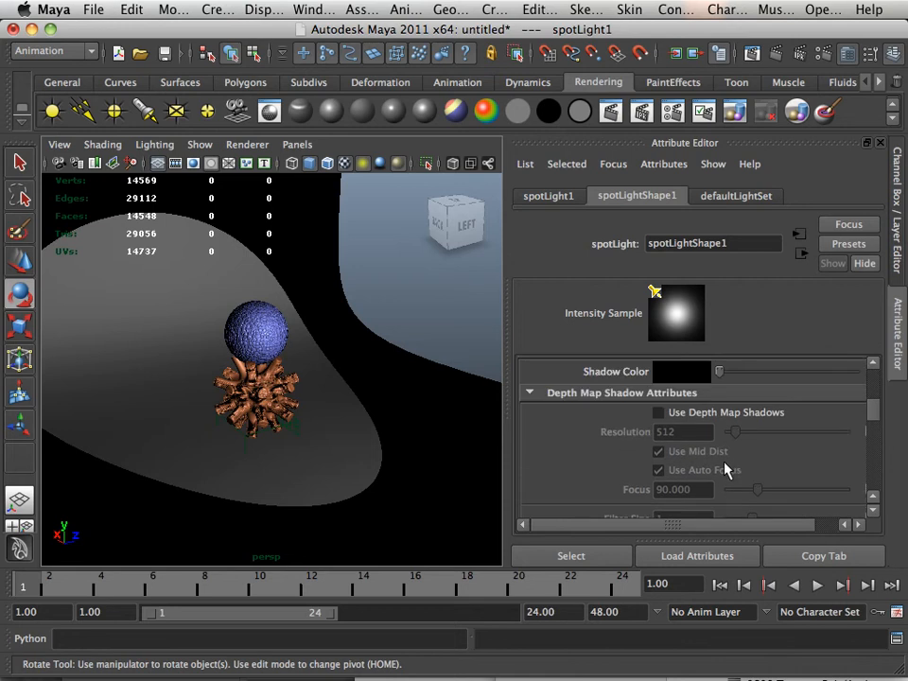
scroll(724, 471, "up", 8)
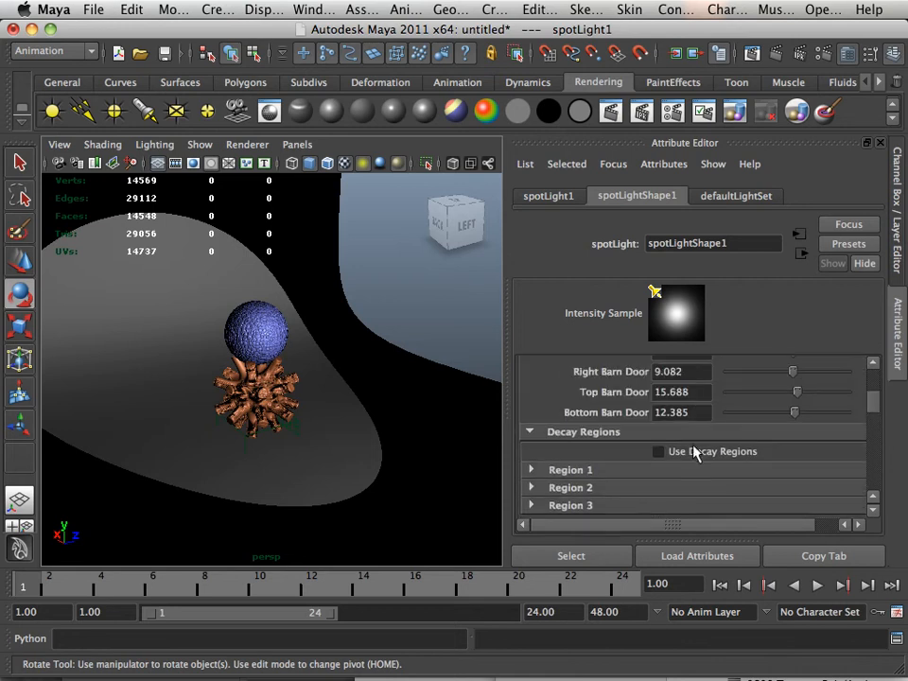
scroll(694, 451, "up", 5)
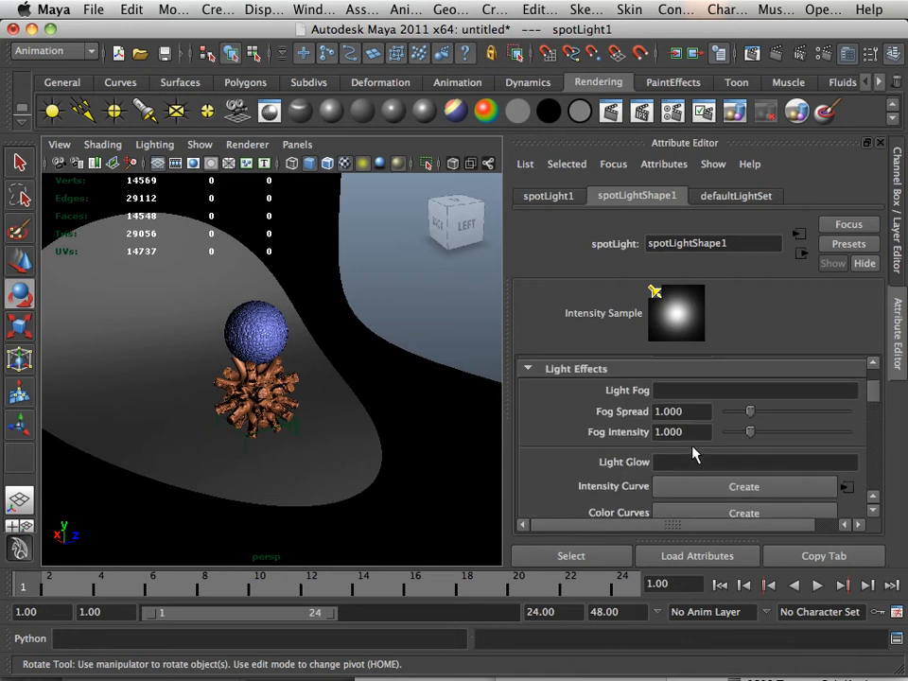
scroll(691, 454, "up", 5)
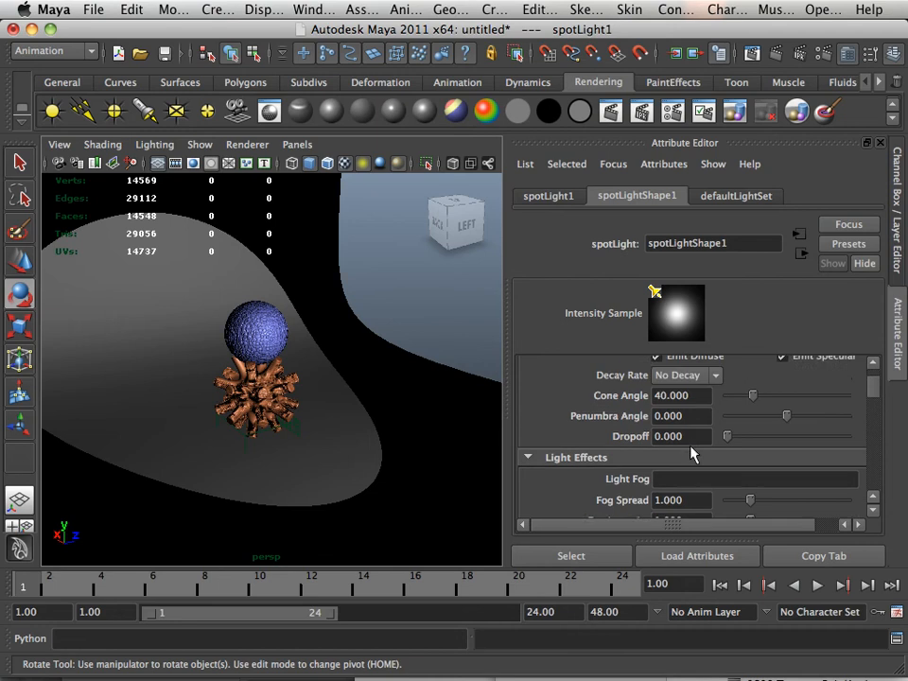
scroll(692, 455, "up", 3)
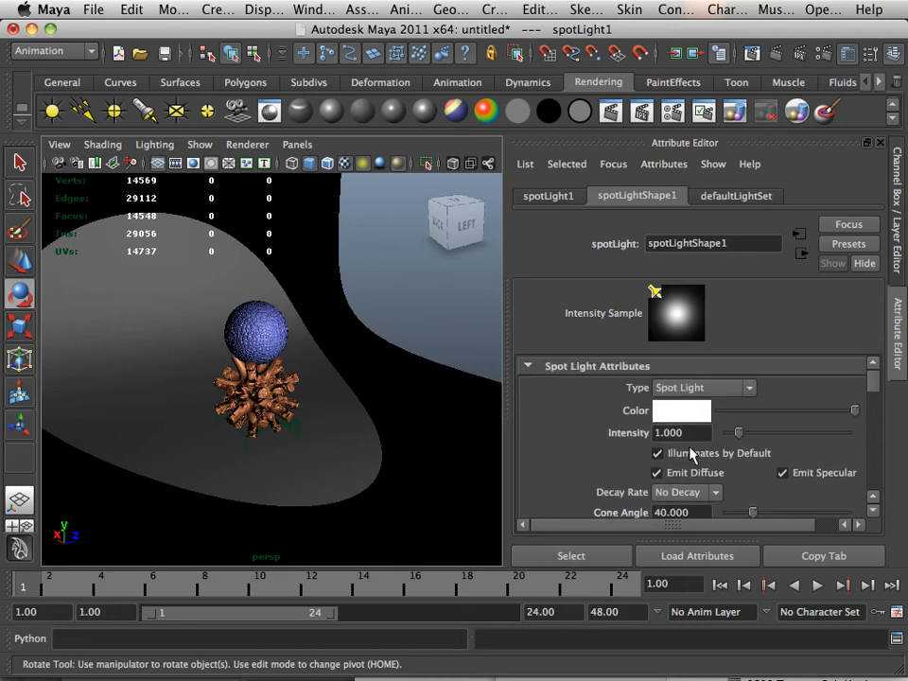